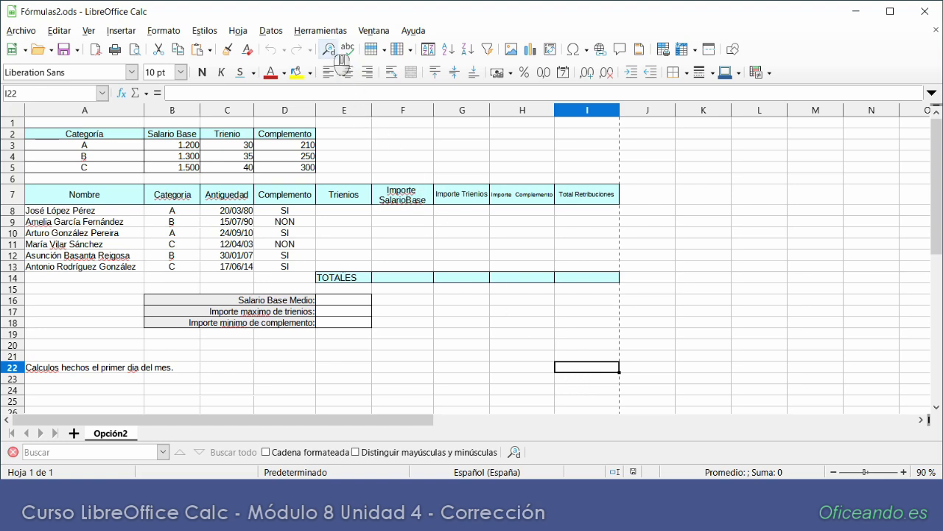
# Check the Western default document language in the language settings and its list of available spelling dictionaries, leaving the options unchanged
pyautogui.click(322, 30)
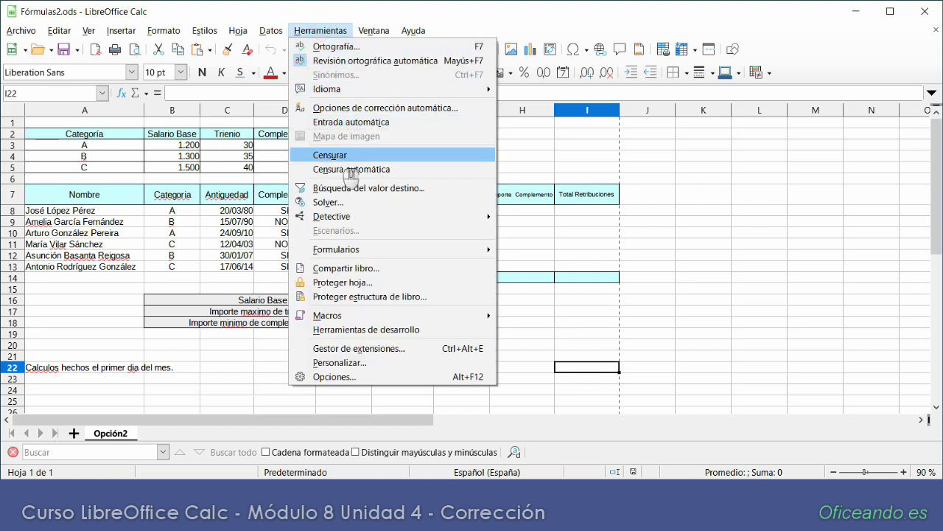
pyautogui.click(366, 378)
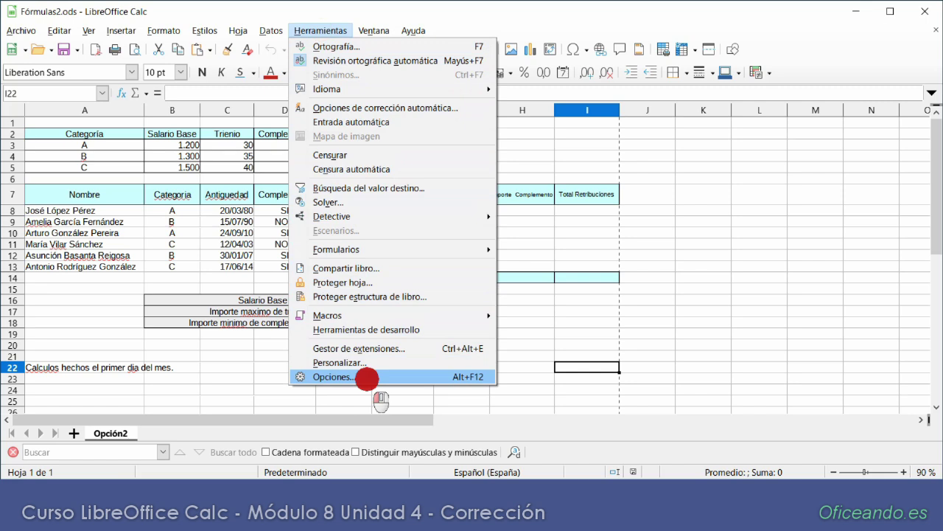
pyautogui.click(366, 378)
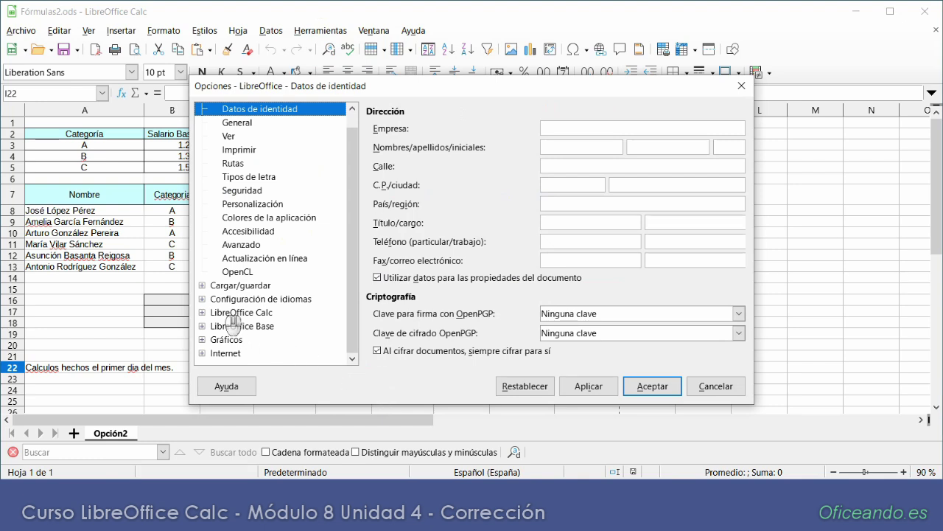
pyautogui.click(202, 299)
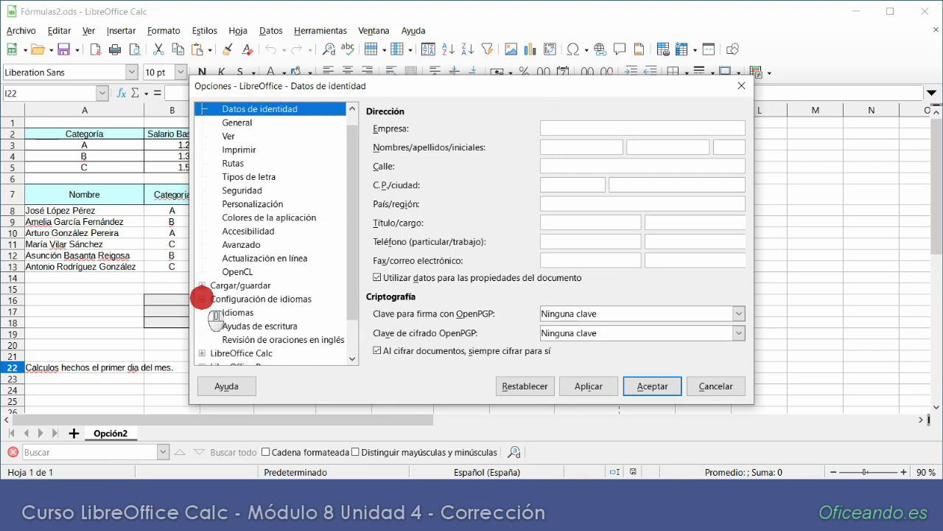
pyautogui.click(225, 313)
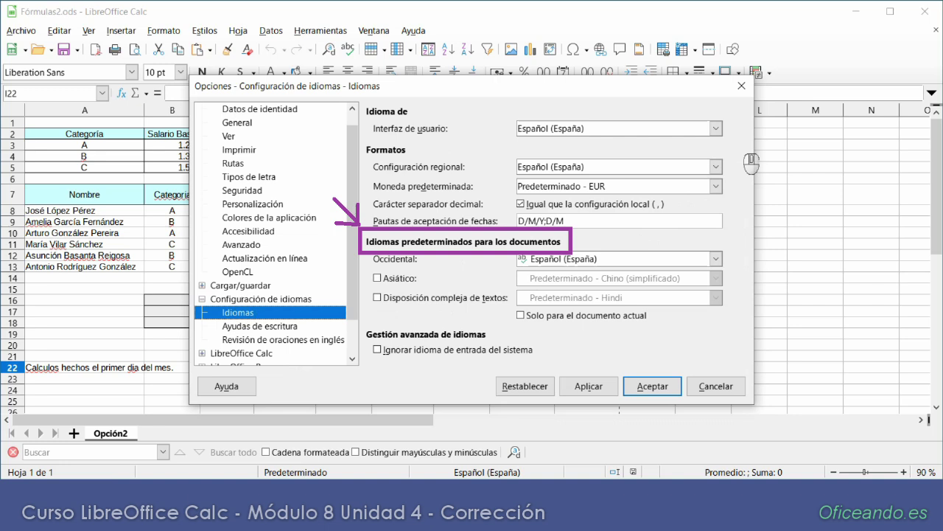
pyautogui.click(715, 258)
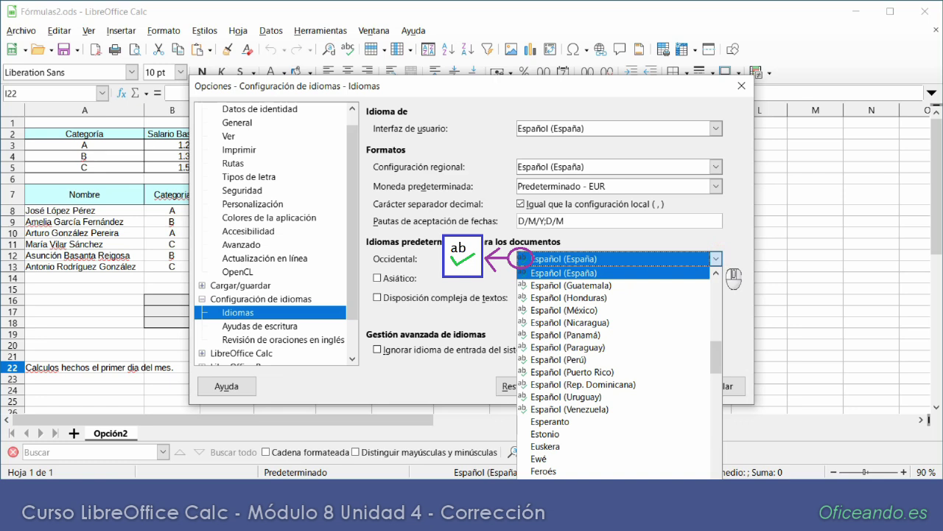
pyautogui.click(733, 278)
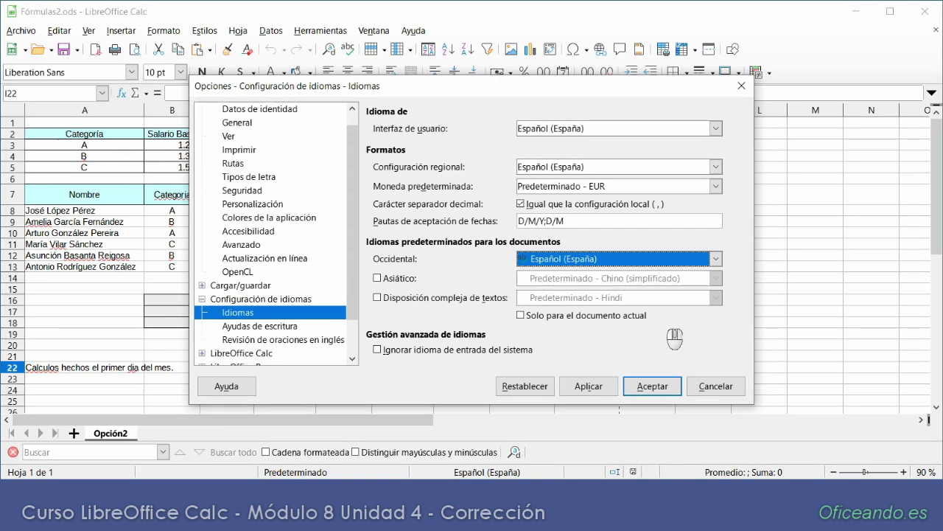
pyautogui.click(736, 85)
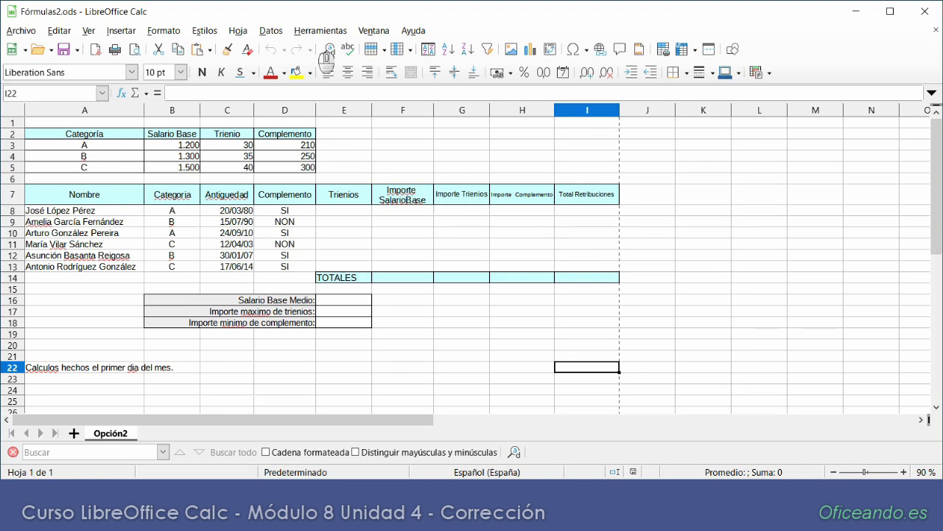
# View the language settings reached through the additional language choices for all text, and close them without changes
pyautogui.click(314, 30)
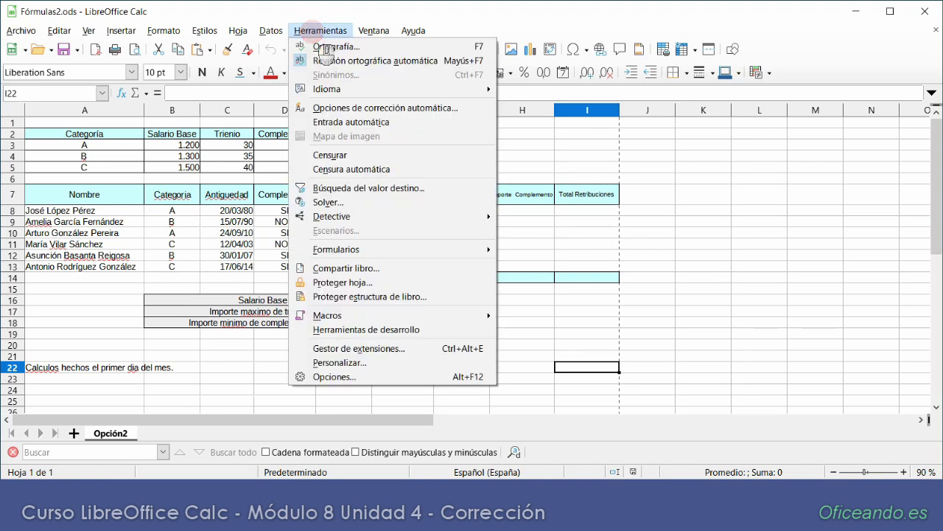
pyautogui.moveTo(326, 90)
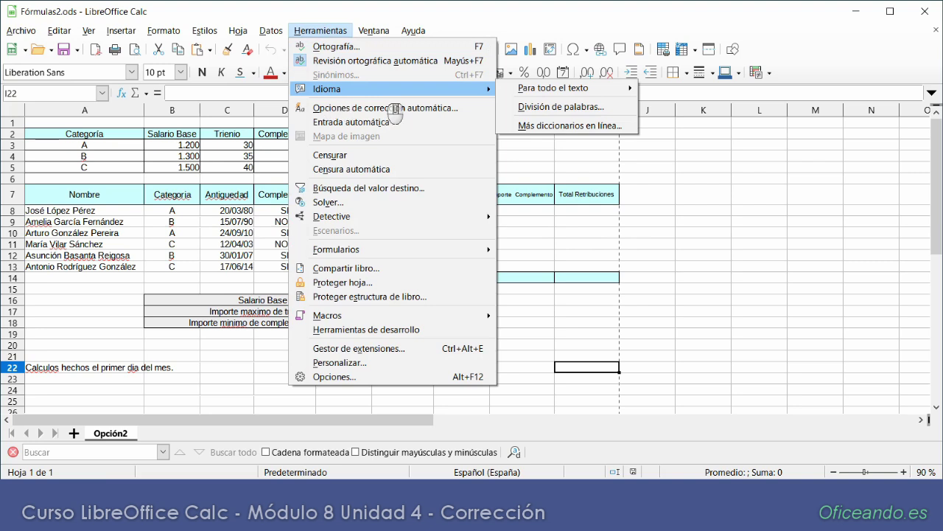
pyautogui.moveTo(564, 91)
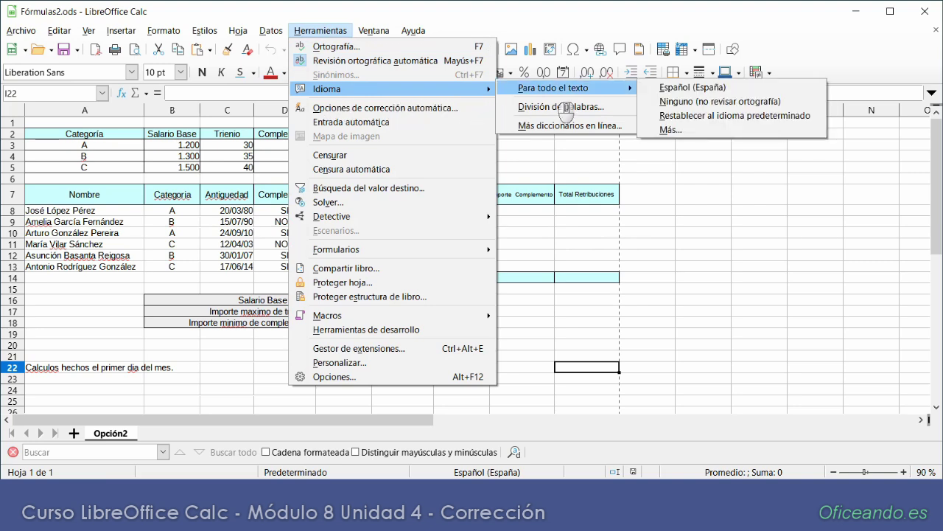
pyautogui.click(687, 128)
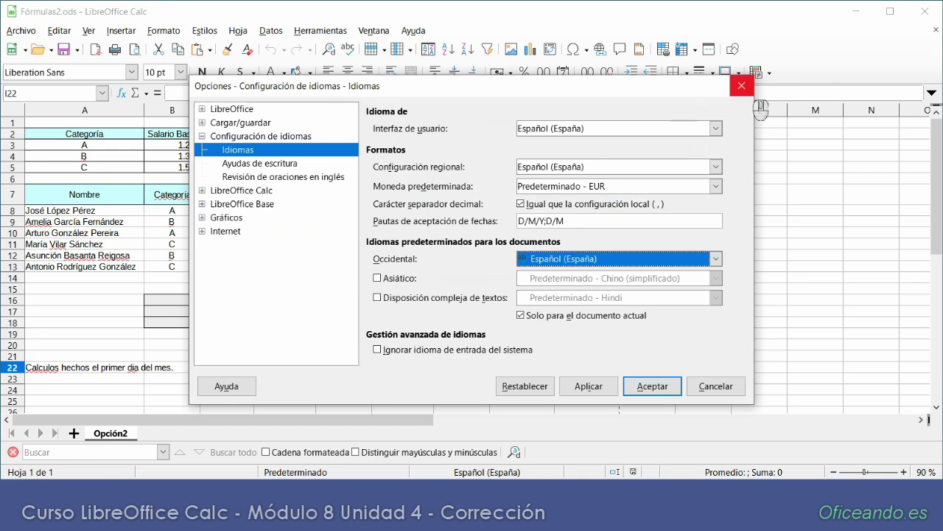
pyautogui.click(742, 85)
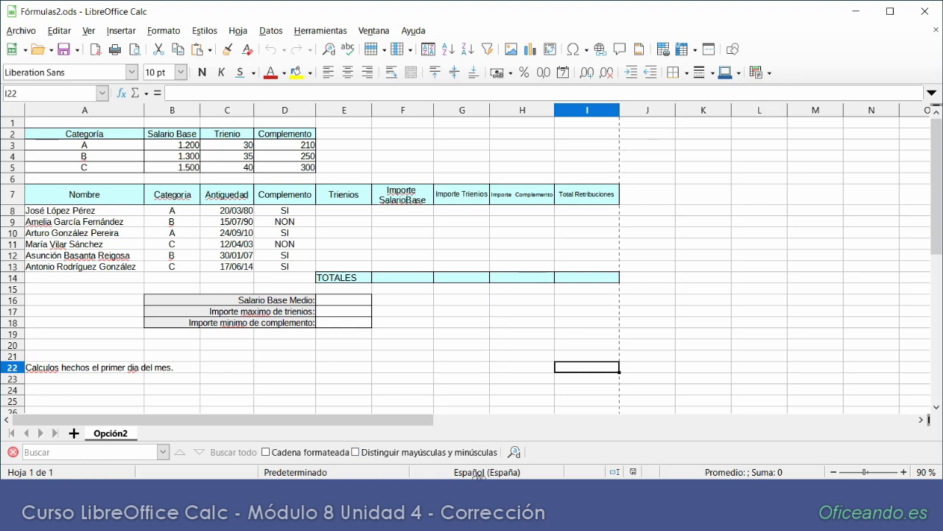
# View the same document language settings through the status bar's language selector, and close them without changes
pyautogui.click(529, 472)
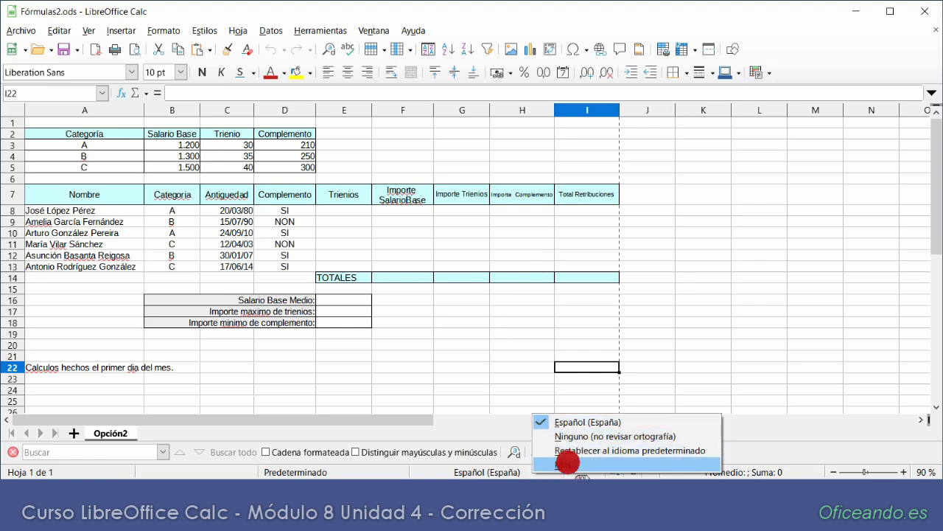
pyautogui.click(567, 463)
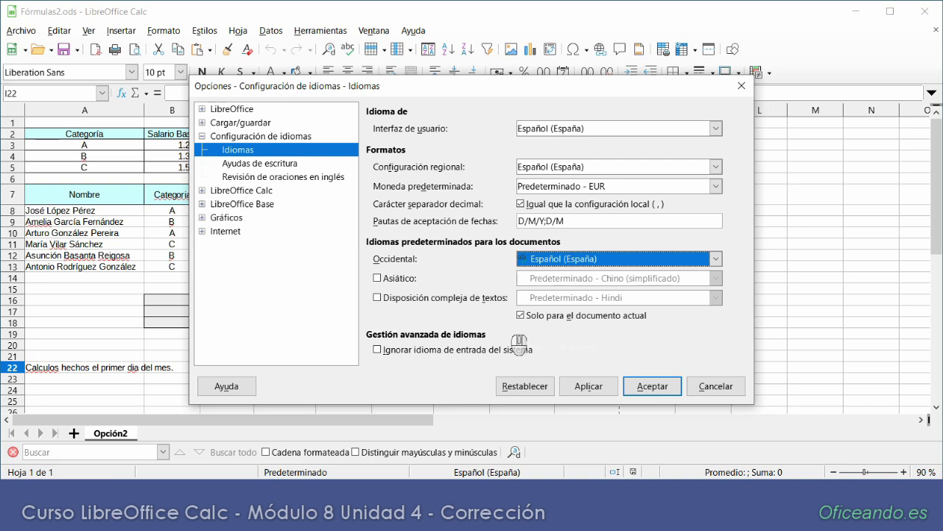
pyautogui.click(742, 85)
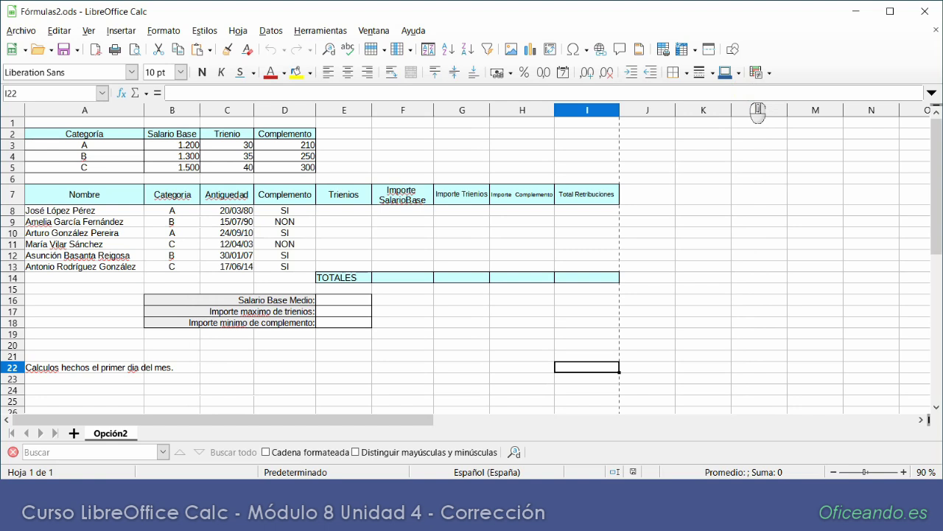
# Enter the misspelled word "increibel" in cell G17
pyautogui.scroll(1, 758, 112)
pyautogui.click(489, 332)
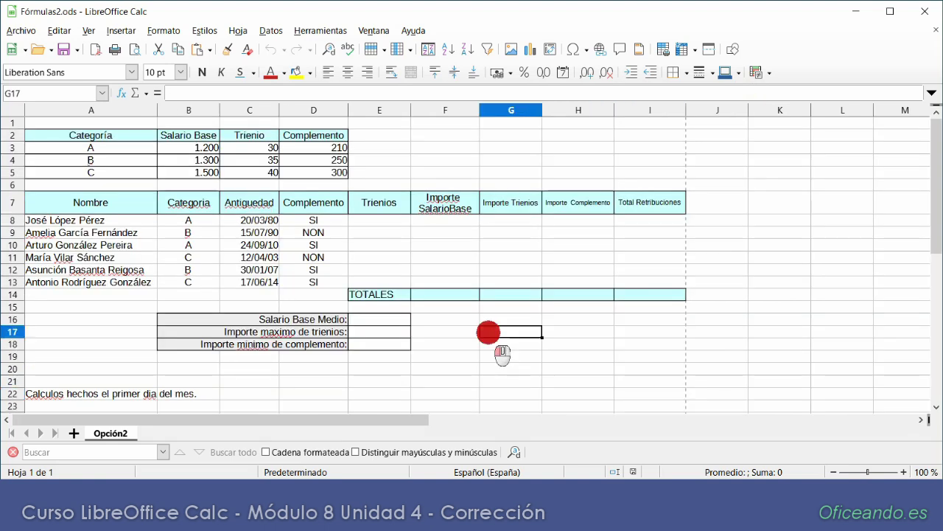
pyautogui.write('incre')
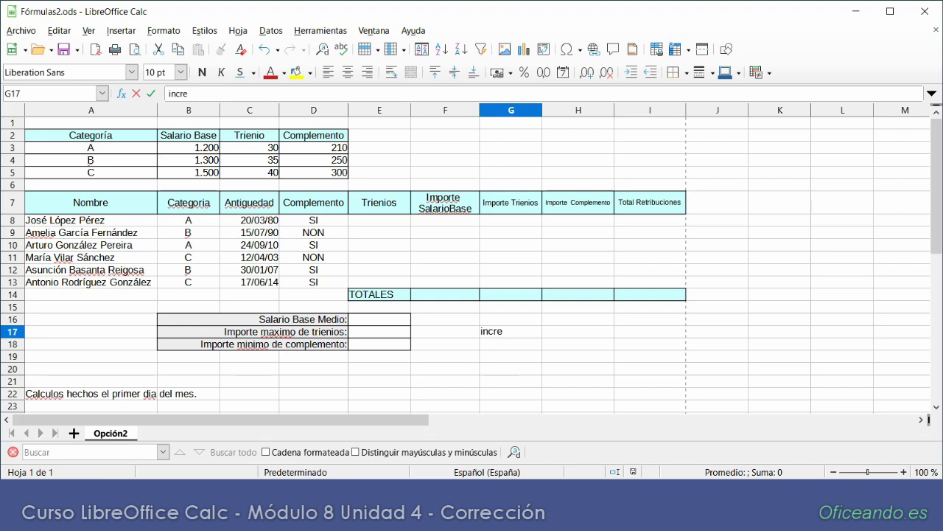
pyautogui.write('ibel')
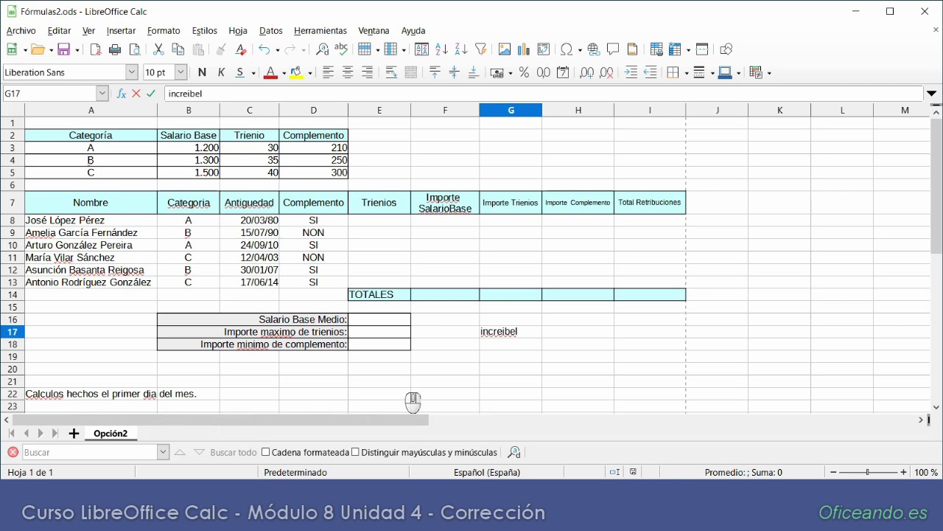
# Turn automatic spell checking off and back on
pyautogui.click(320, 30)
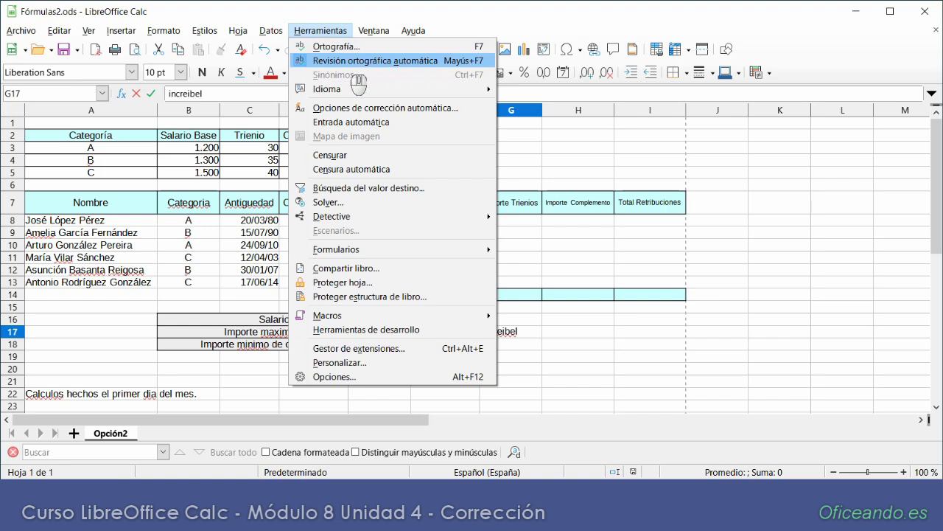
pyautogui.click(425, 62)
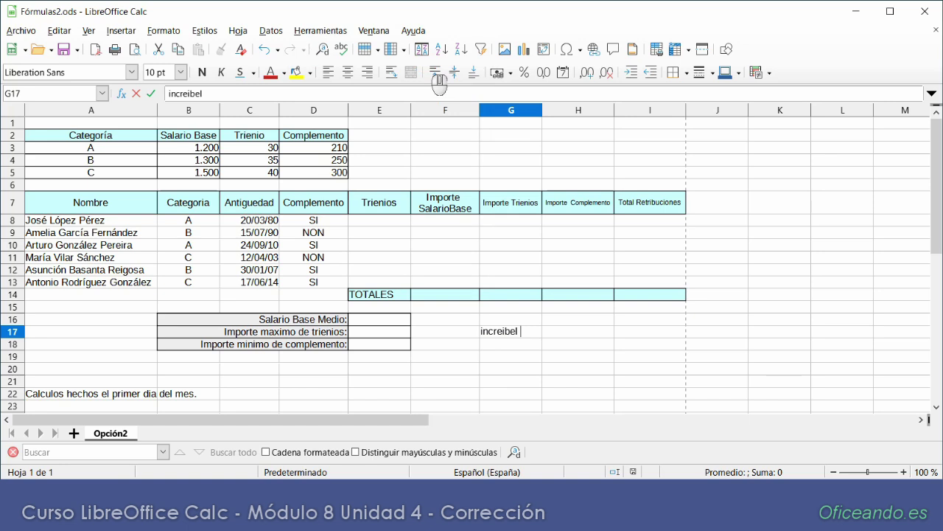
pyautogui.click(324, 30)
pyautogui.click(398, 62)
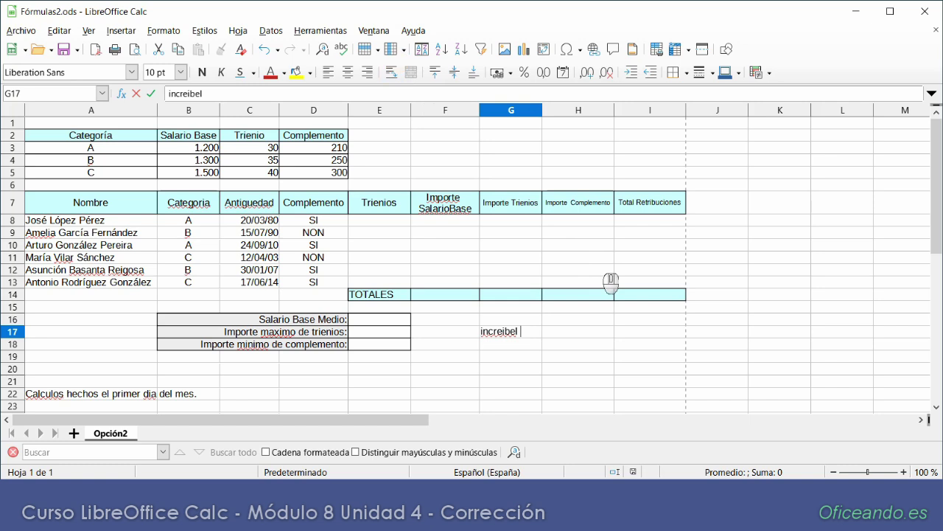
# Start the spelling check from cell A6 and ignore once each flagged word in the employee names of column A
pyautogui.click(146, 186)
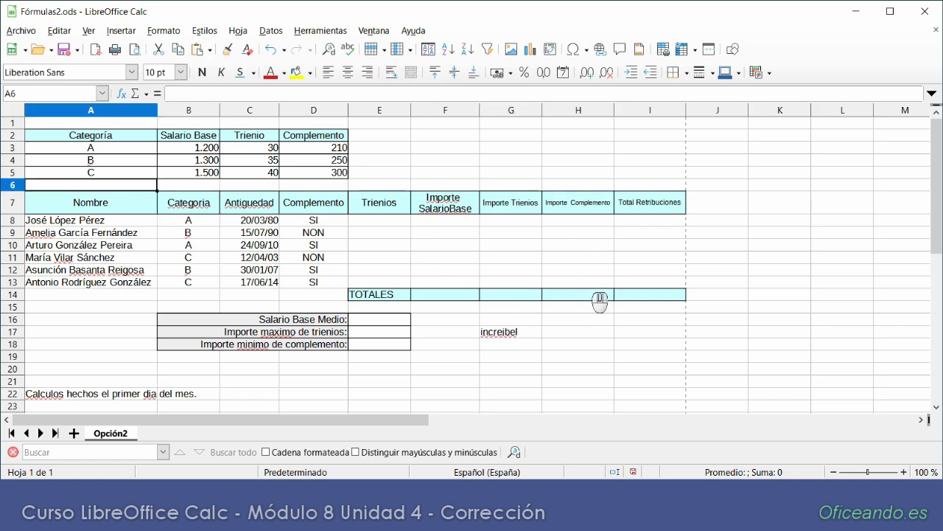
pyautogui.click(131, 180)
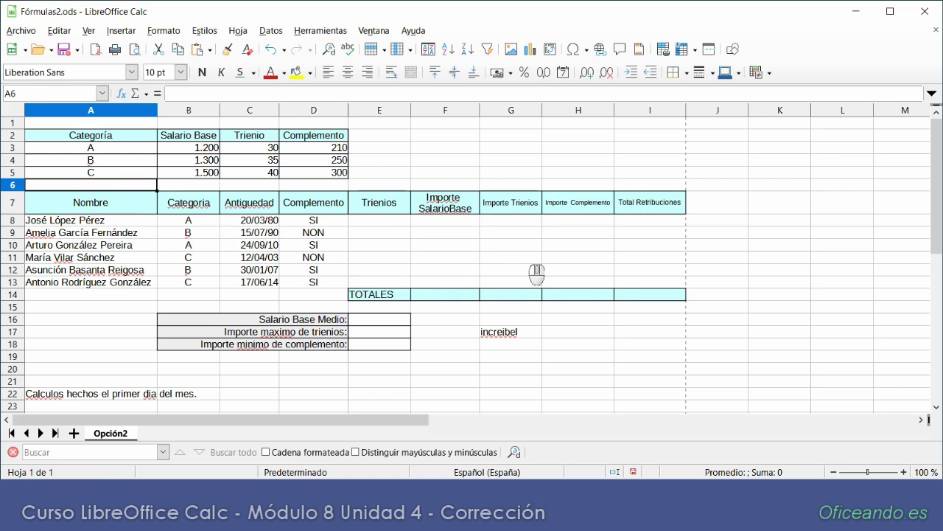
pyautogui.click(313, 30)
pyautogui.moveTo(313, 29); pyautogui.dragTo(377, 45)
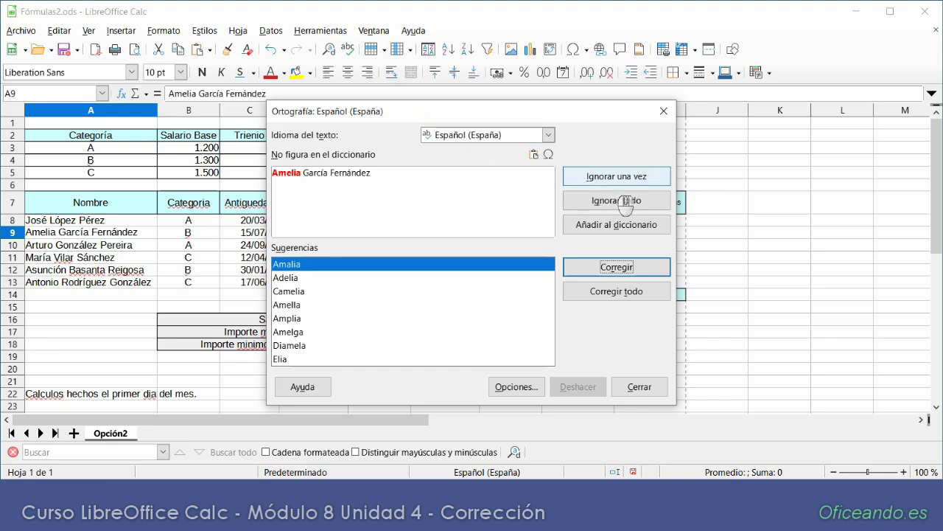
pyautogui.click(611, 177)
pyautogui.click(608, 177)
pyautogui.click(608, 177)
pyautogui.click(608, 177)
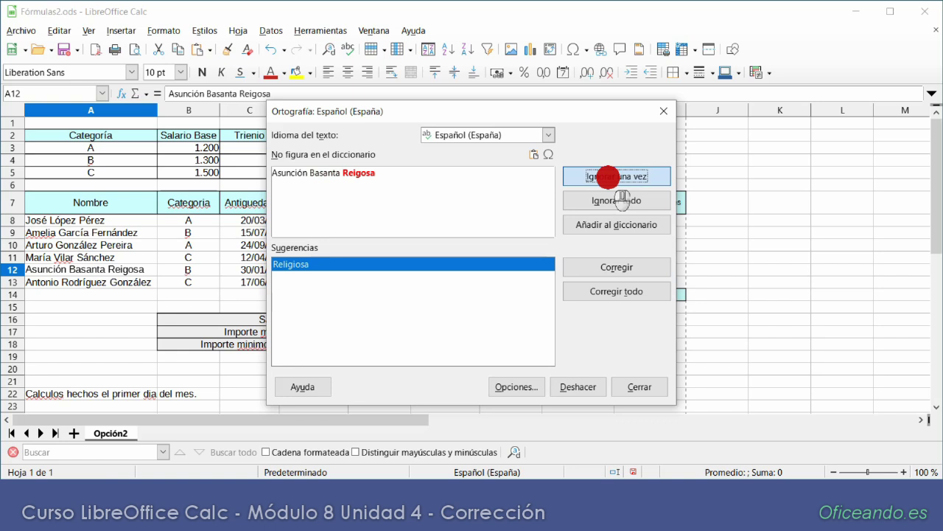
pyautogui.click(608, 177)
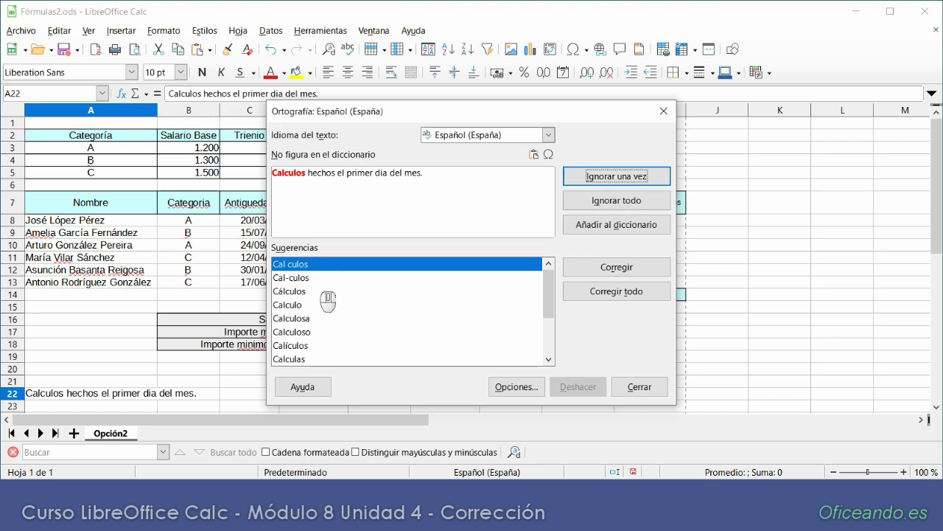
# Try the suggestions "Cálculos" and "Cal culos" for the flagged first word in A22, undoing each correction
pyautogui.click(289, 291)
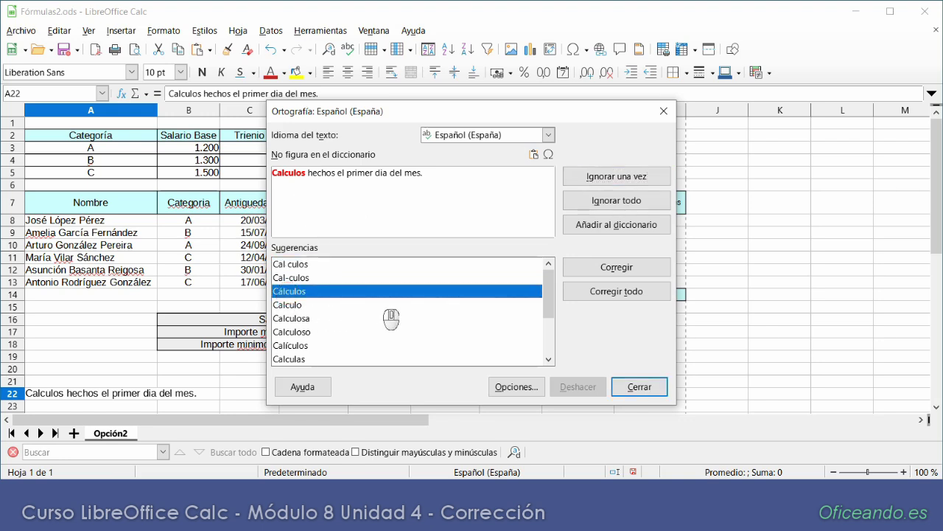
pyautogui.click(603, 267)
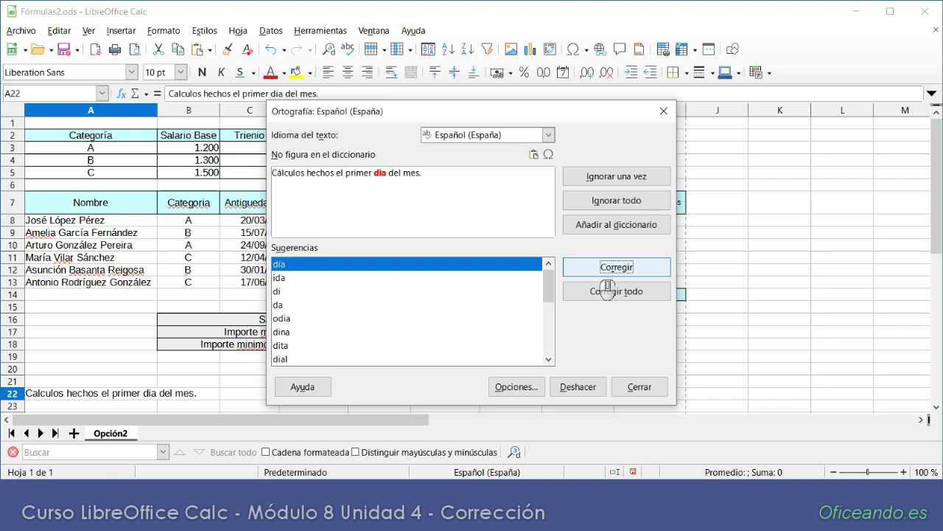
pyautogui.click(572, 387)
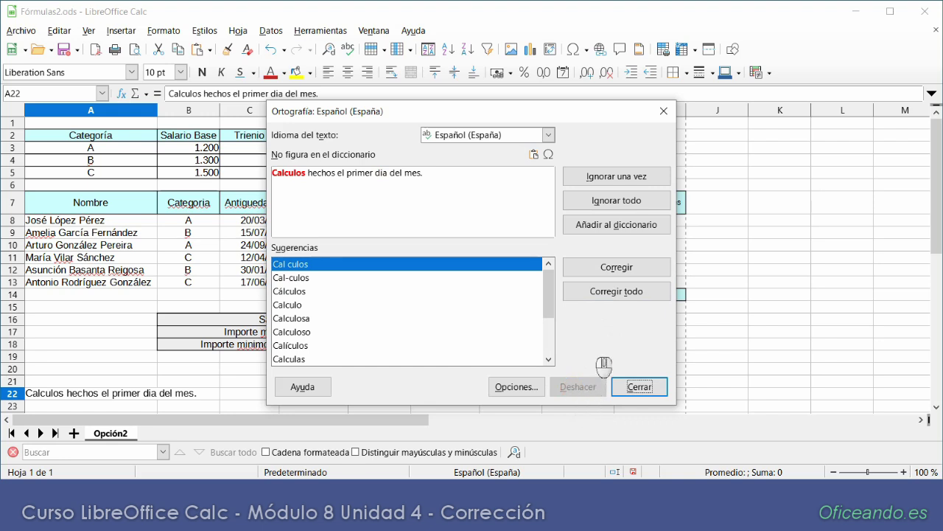
pyautogui.click(588, 269)
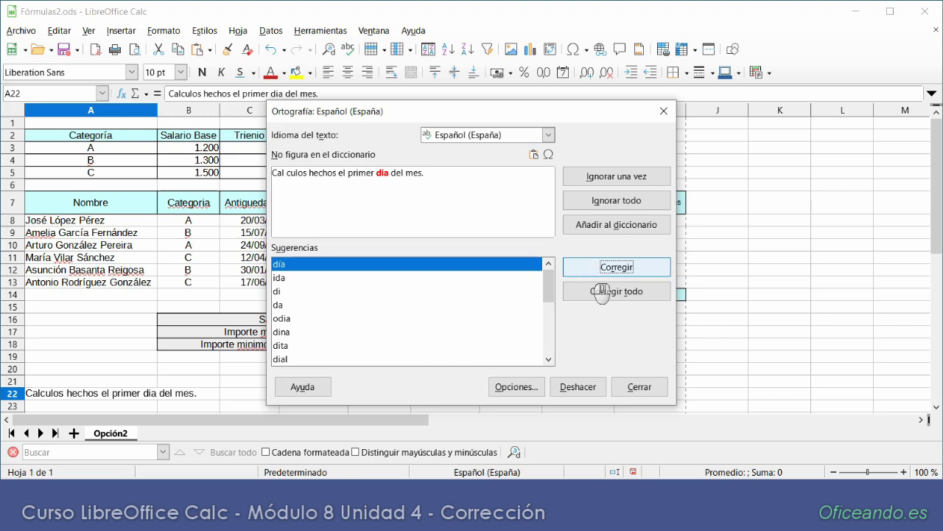
pyautogui.click(582, 387)
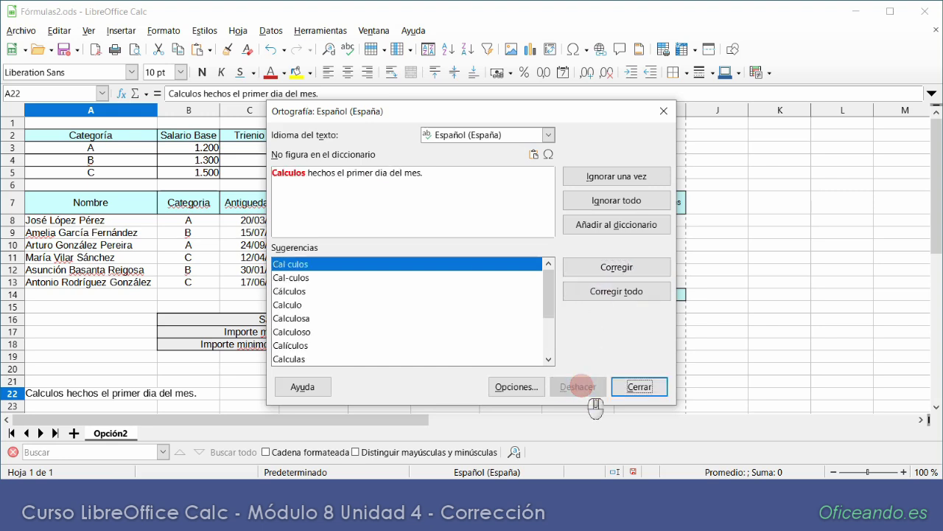
# Correct "Calculos" to "Cálculos" and "dia" to "día" in the A22 note
pyautogui.click(303, 291)
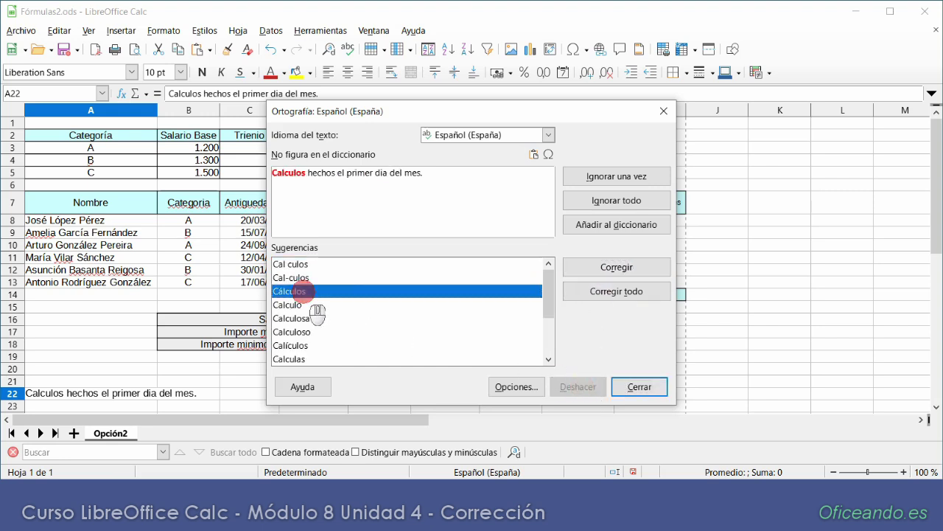
pyautogui.click(582, 267)
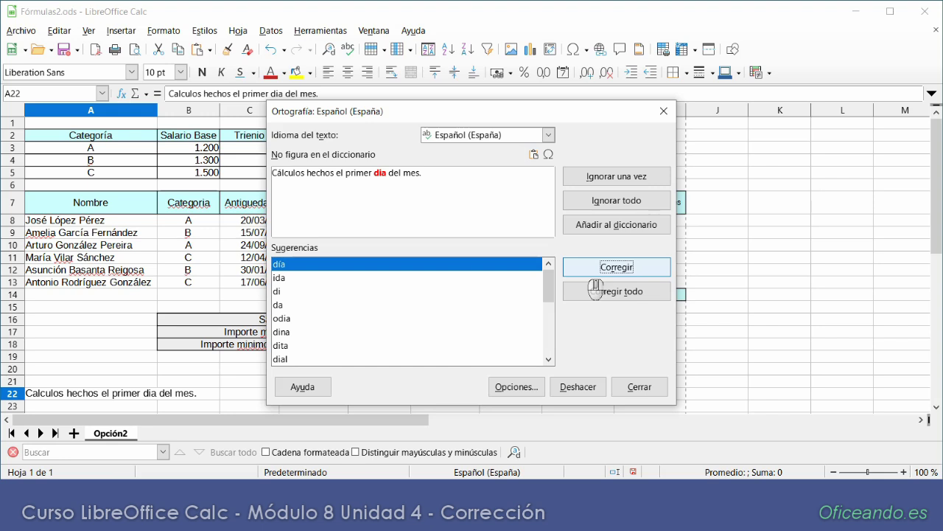
pyautogui.click(583, 267)
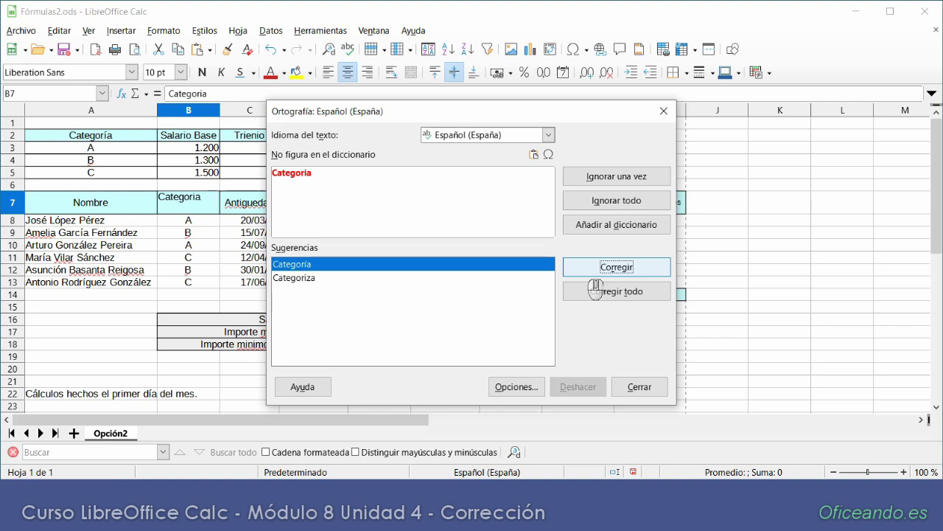
# Correct the flagged words in the table labels to "Categoría", "mínimo", "Antigüedad" and "Salario Base"
pyautogui.click(594, 267)
pyautogui.click(591, 267)
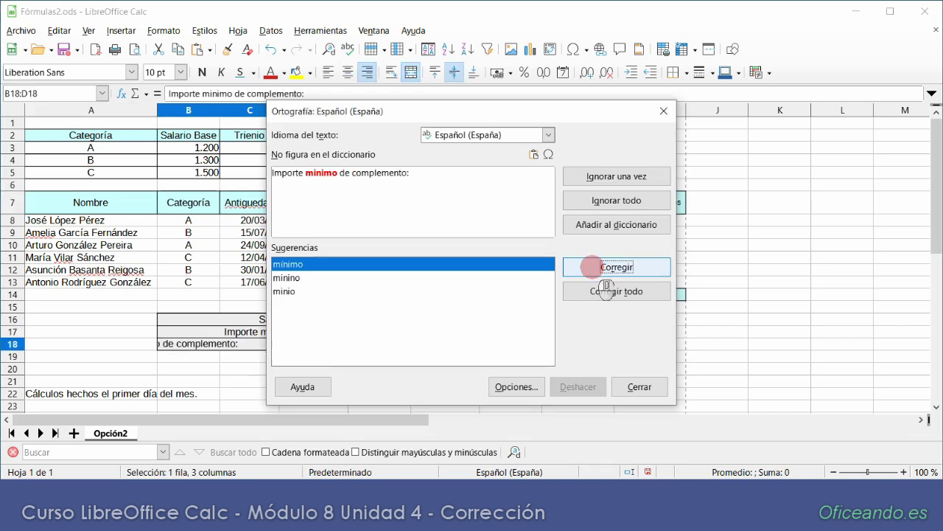
pyautogui.click(592, 267)
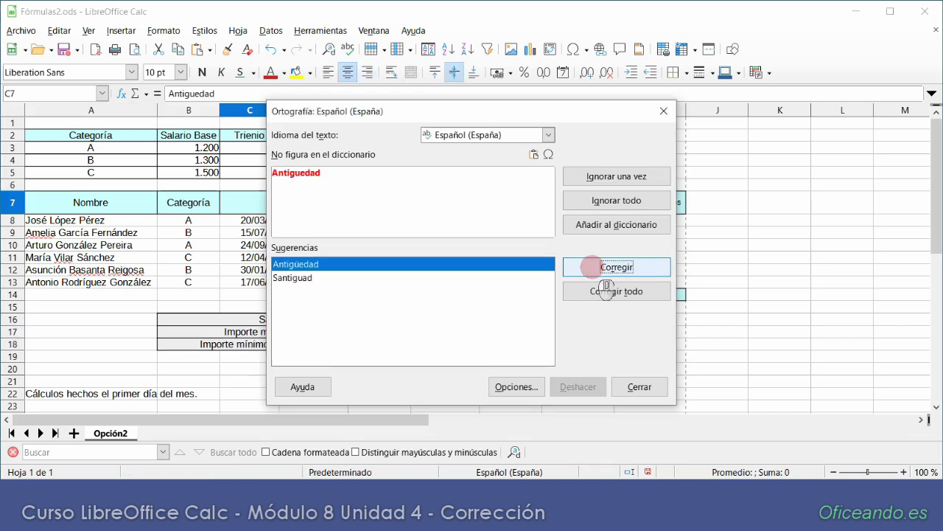
pyautogui.click(592, 267)
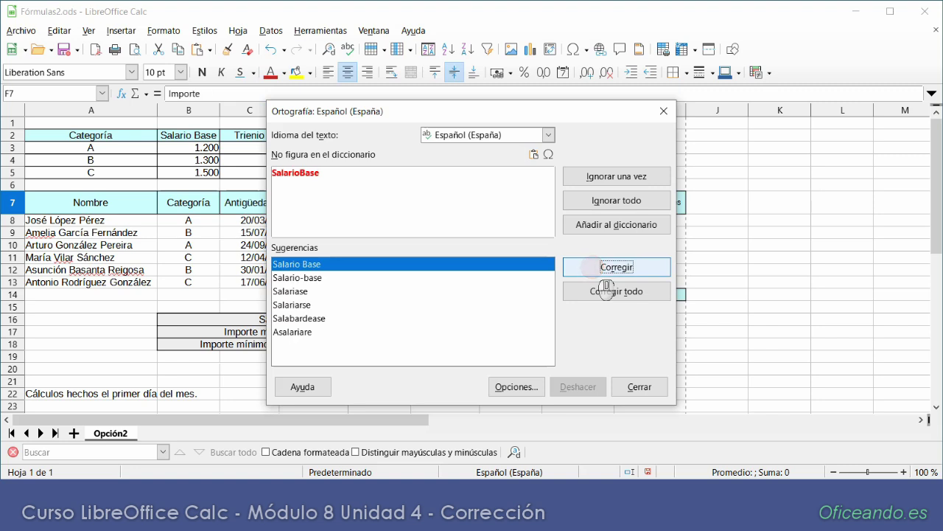
pyautogui.click(593, 267)
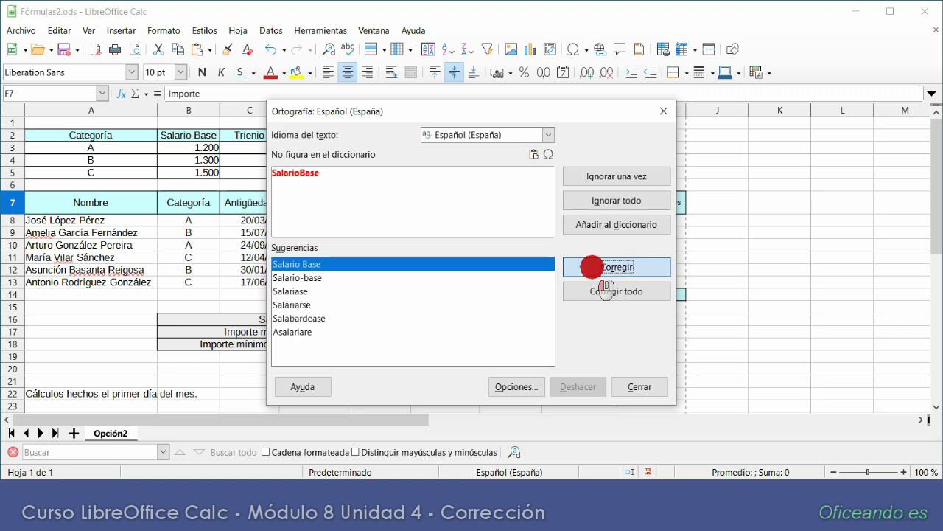
# Skip the flagged word "increibel", finish the spelling check and clear cell G17
pyautogui.click(606, 203)
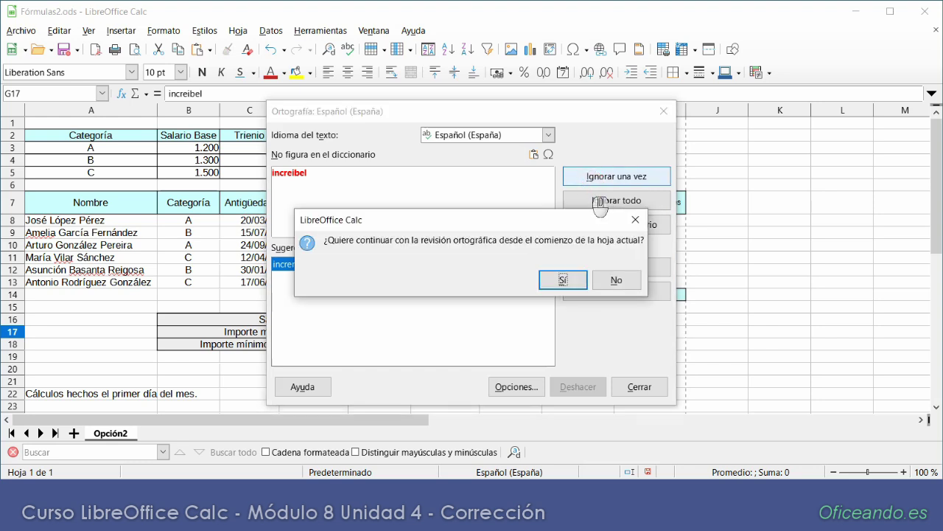
pyautogui.click(578, 281)
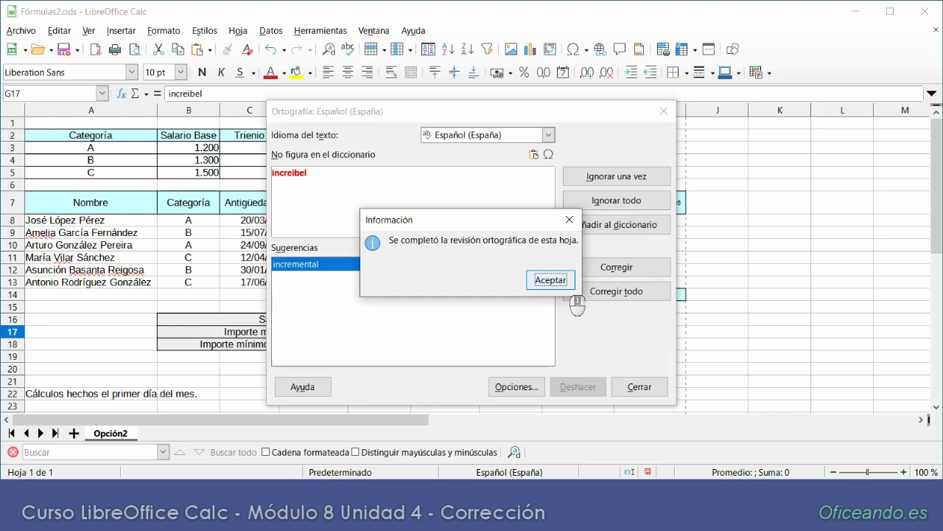
pyautogui.click(561, 280)
pyautogui.click(664, 111)
pyautogui.press('Delete')
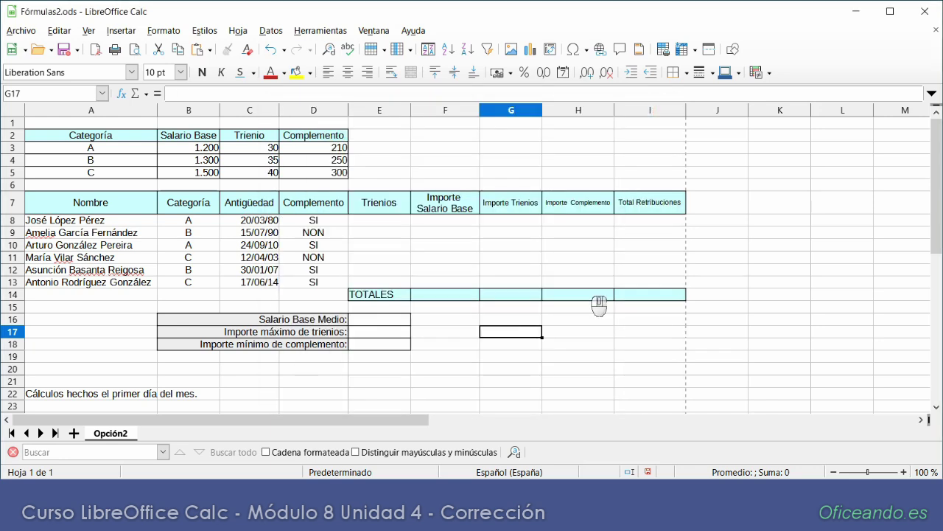
# Restart the spelling check from the beginning of the sheet and review its user dictionaries and checking options without changing them
pyautogui.click(315, 29)
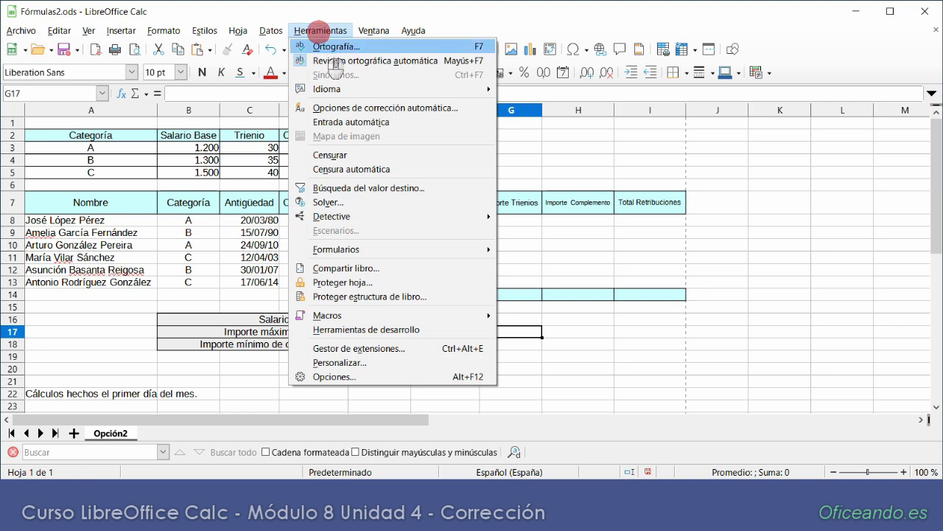
pyautogui.click(322, 46)
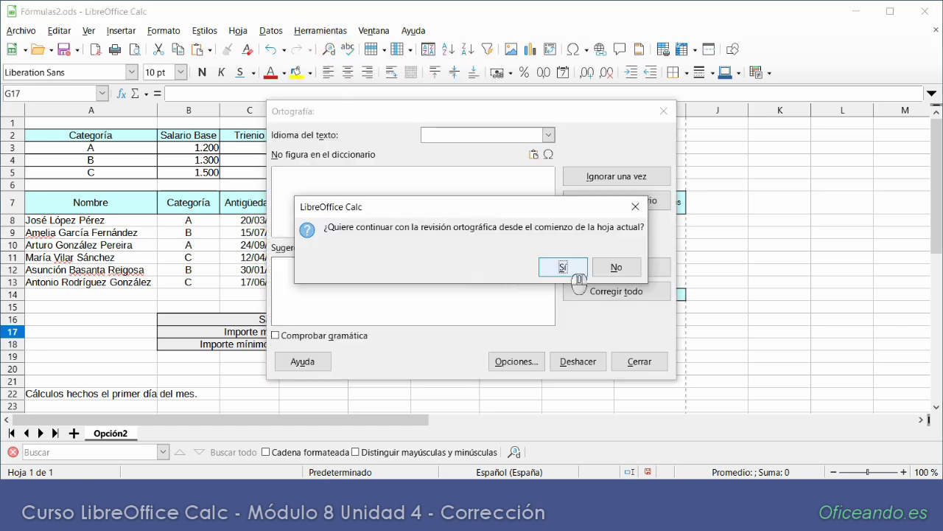
pyautogui.click(562, 267)
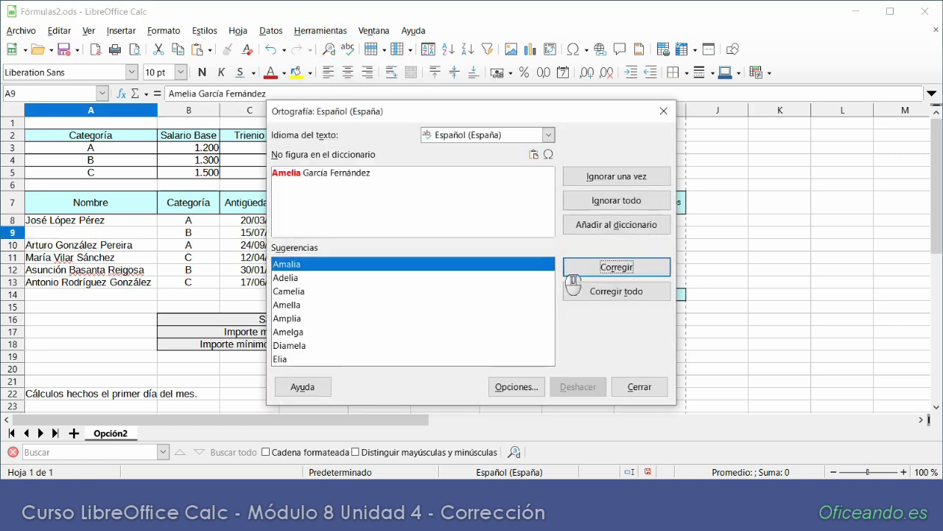
pyautogui.click(517, 388)
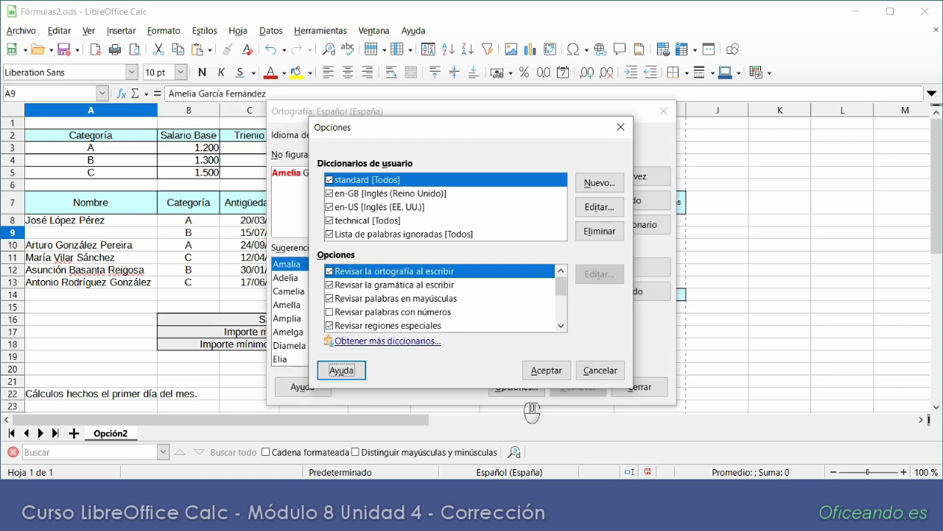
pyautogui.click(561, 299)
pyautogui.moveTo(561, 295); pyautogui.dragTo(563, 272)
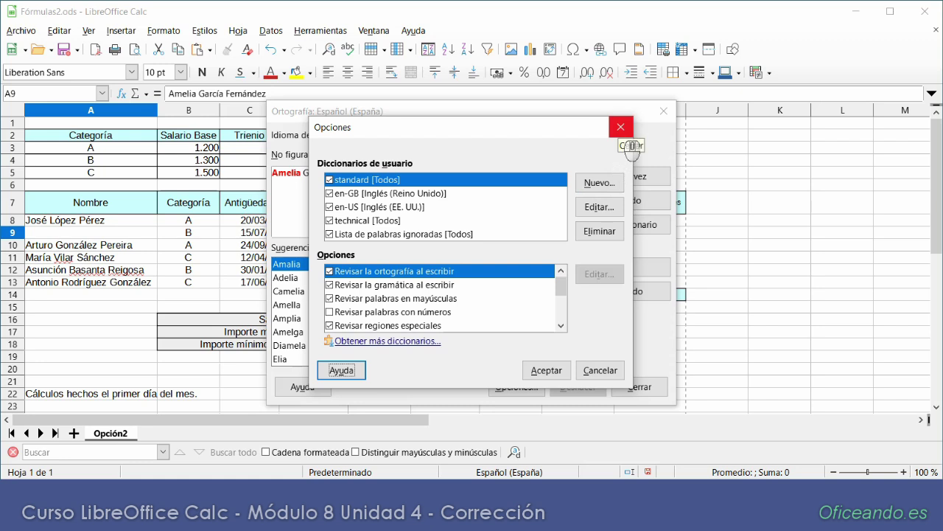
pyautogui.click(621, 127)
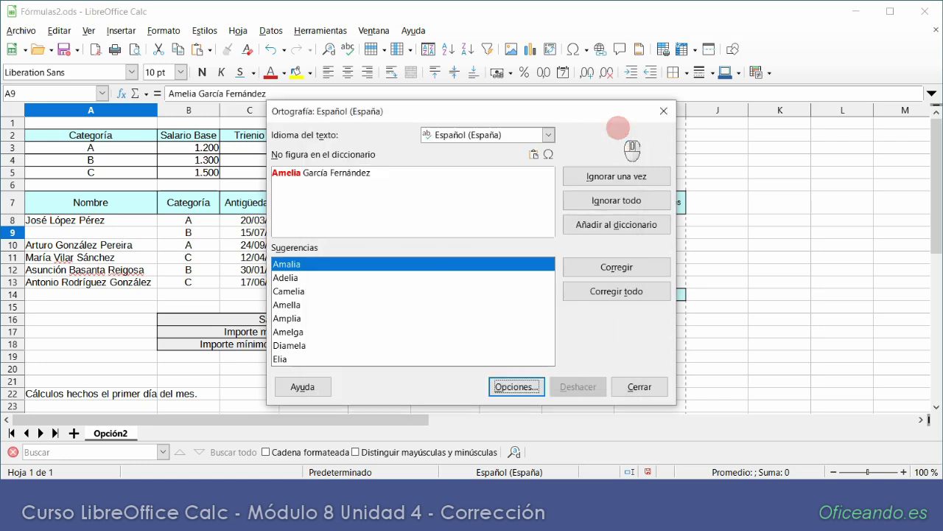
pyautogui.click(660, 112)
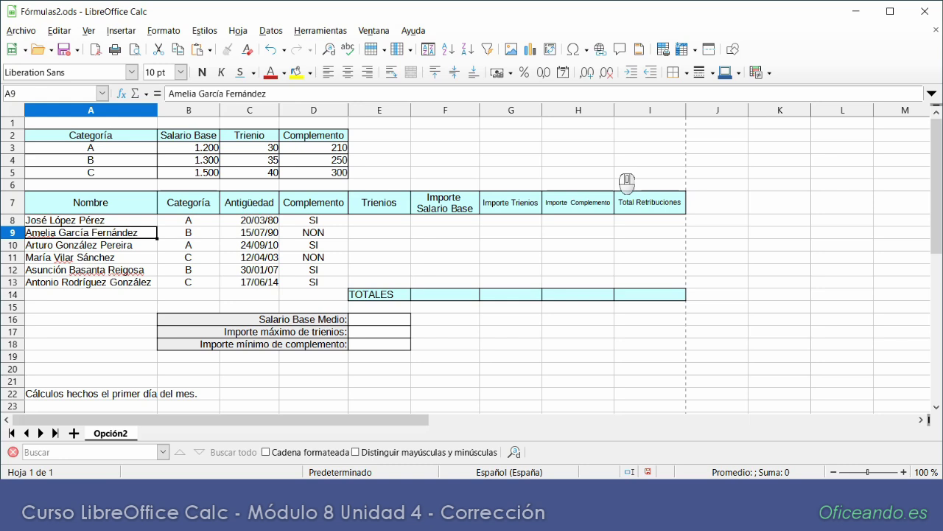
# Enter the word "hoy" in cell G16
pyautogui.click(503, 319)
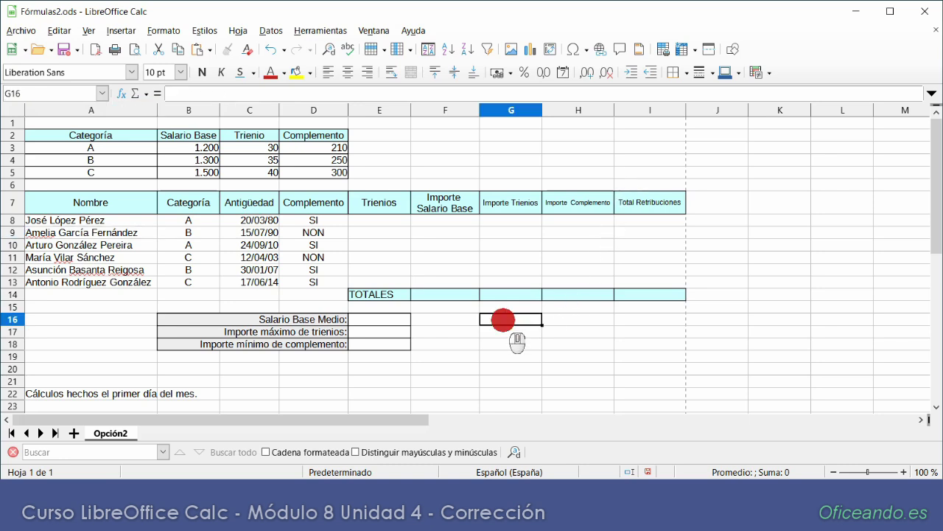
pyautogui.write('hoi')
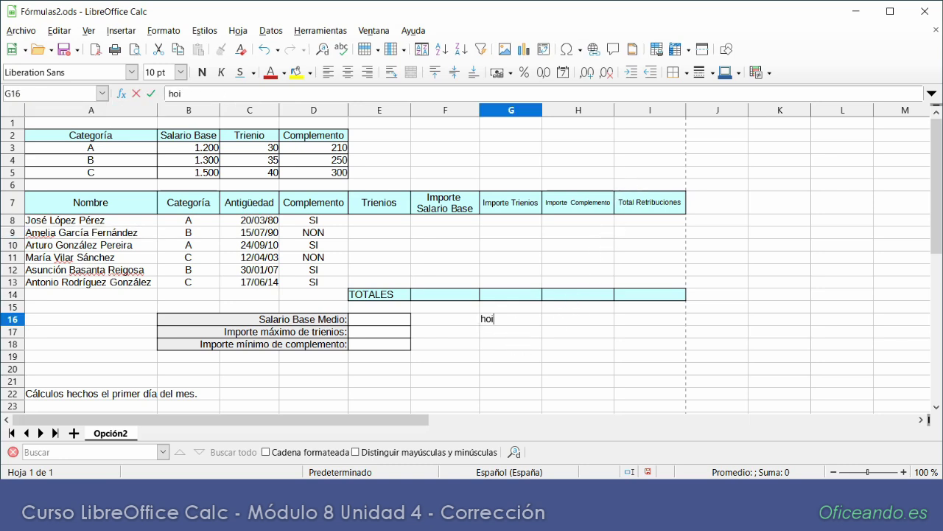
pyautogui.press('BackSpace')
pyautogui.write('y')
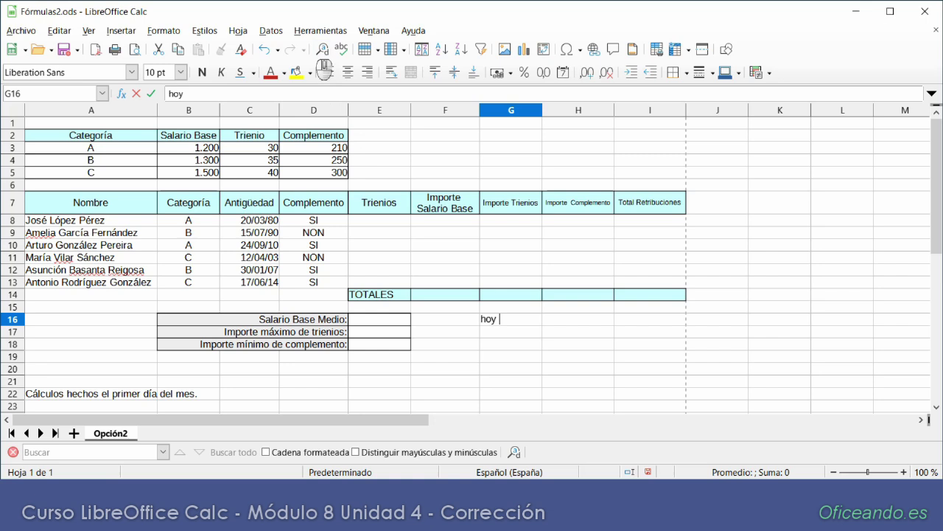
# Examine the AutoCorrect replacement table for Español (España), select the ":_5:" entry and leave without changes
pyautogui.click(307, 31)
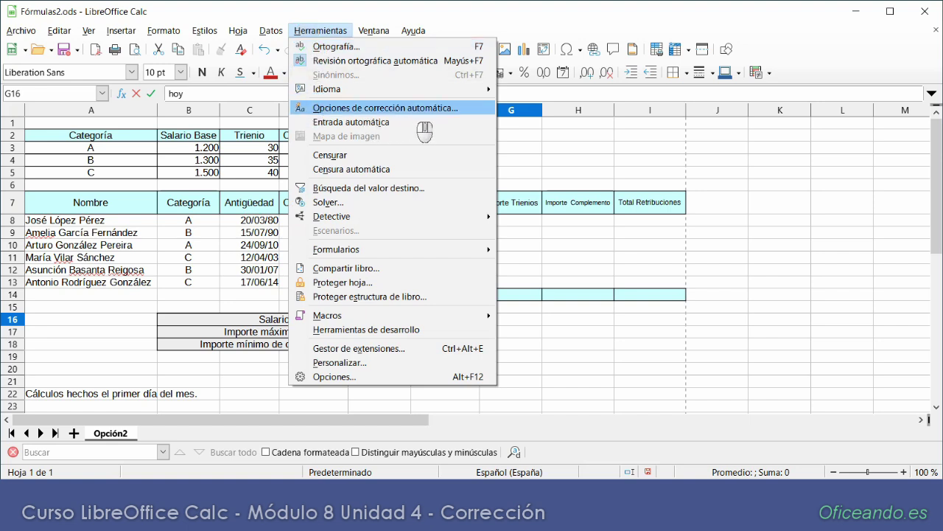
pyautogui.click(411, 109)
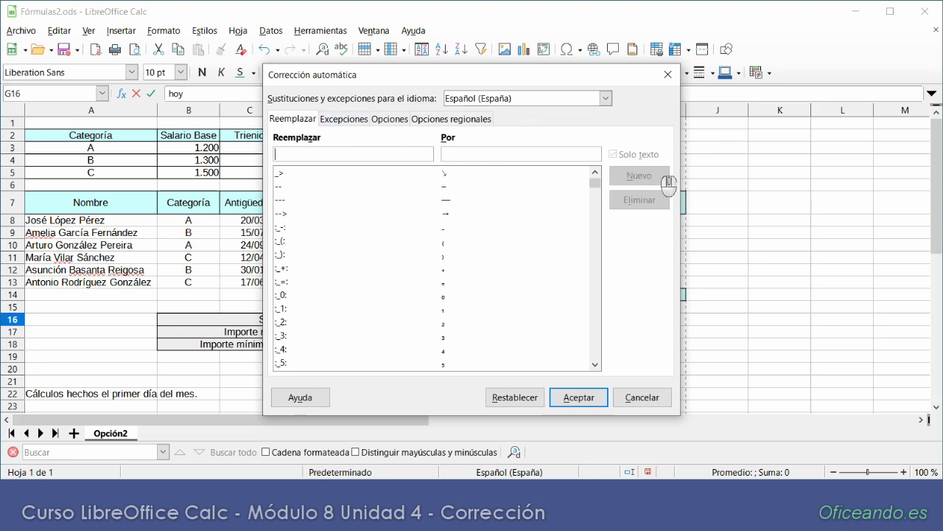
pyautogui.click(596, 193)
pyautogui.moveTo(595, 193); pyautogui.dragTo(593, 164)
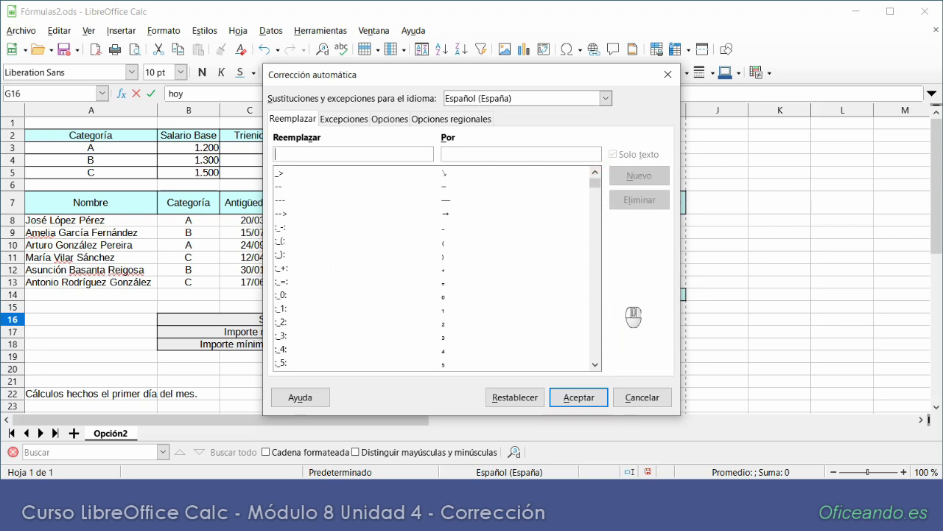
pyautogui.scroll(-3, 302, 261)
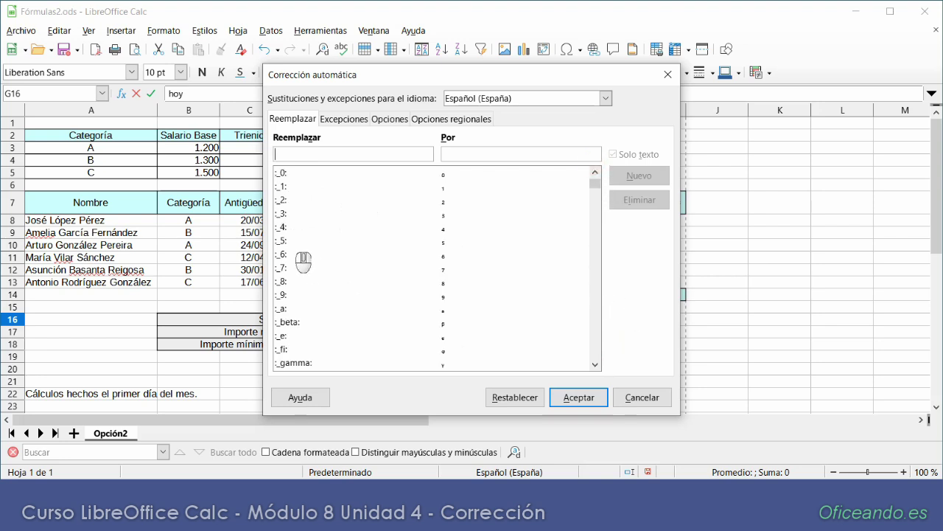
pyautogui.click(288, 240)
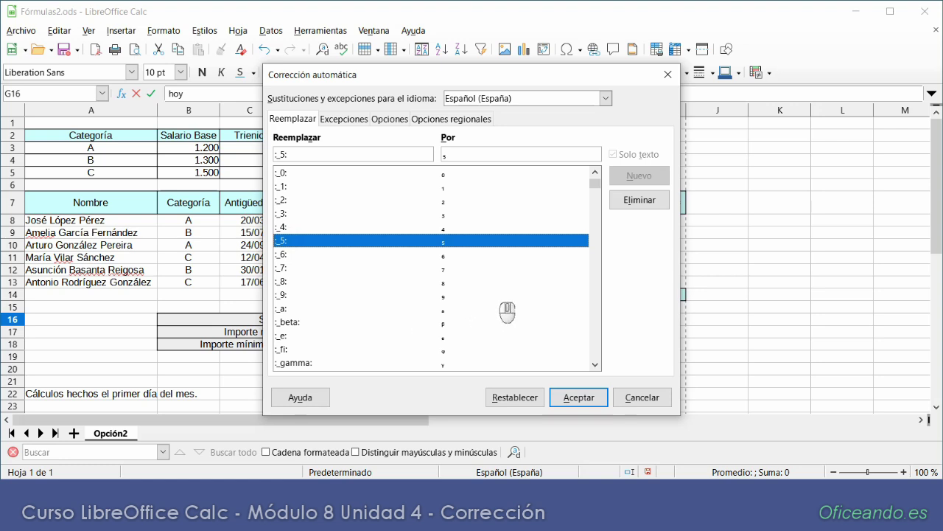
pyautogui.click(658, 399)
# Enter "F:_5:" in cell G18 to produce an F with a subscript 5 through AutoCorrect
pyautogui.click(501, 343)
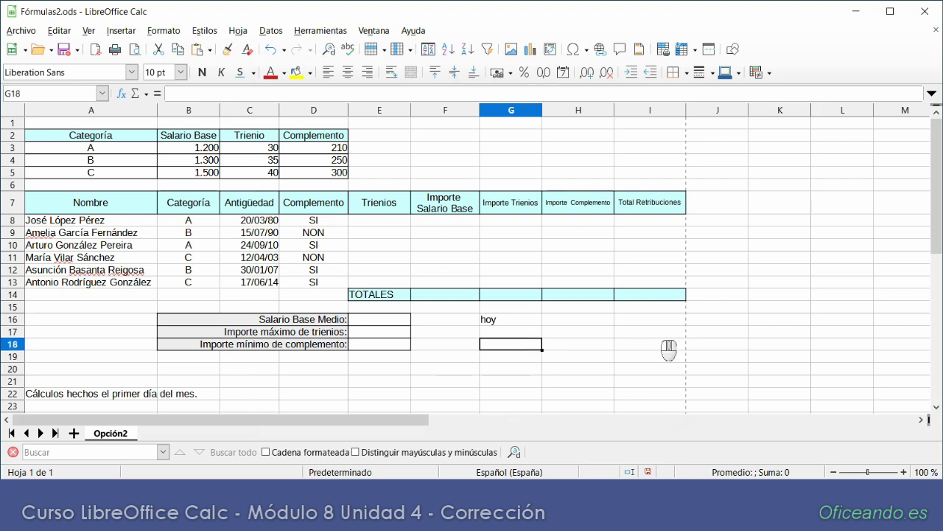
pyautogui.write('F')
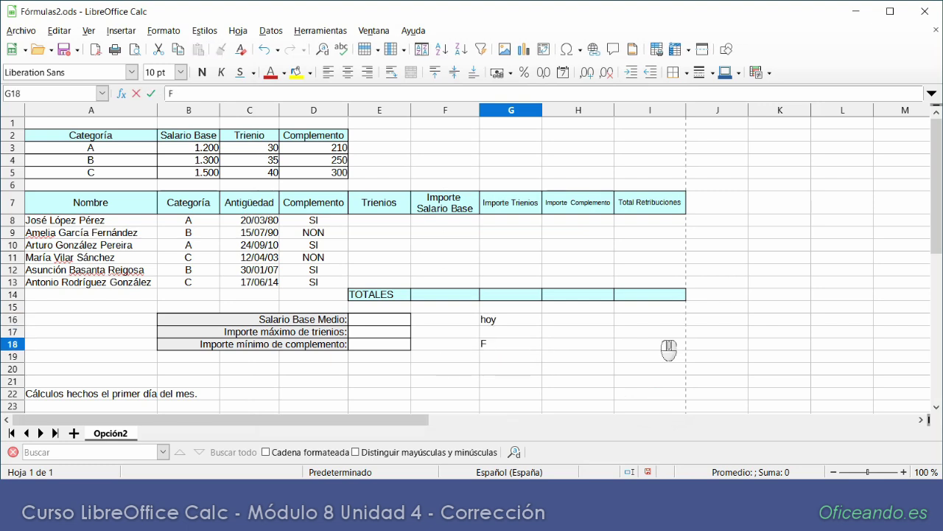
pyautogui.write(':_5:')
pyautogui.press('Return')
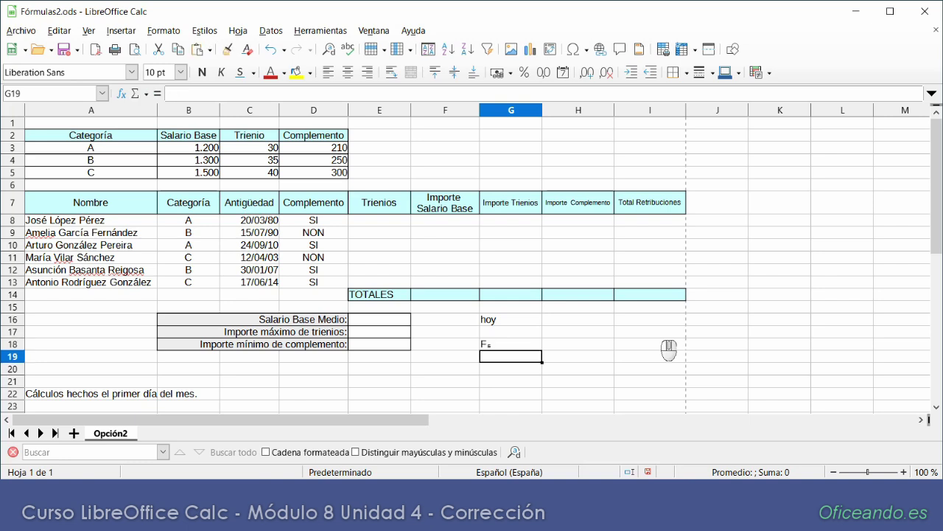
# Look through the emoji codes in the AutoCorrect replacement table, down to the ":auricular:" entry, and leave without changes
pyautogui.click(342, 29)
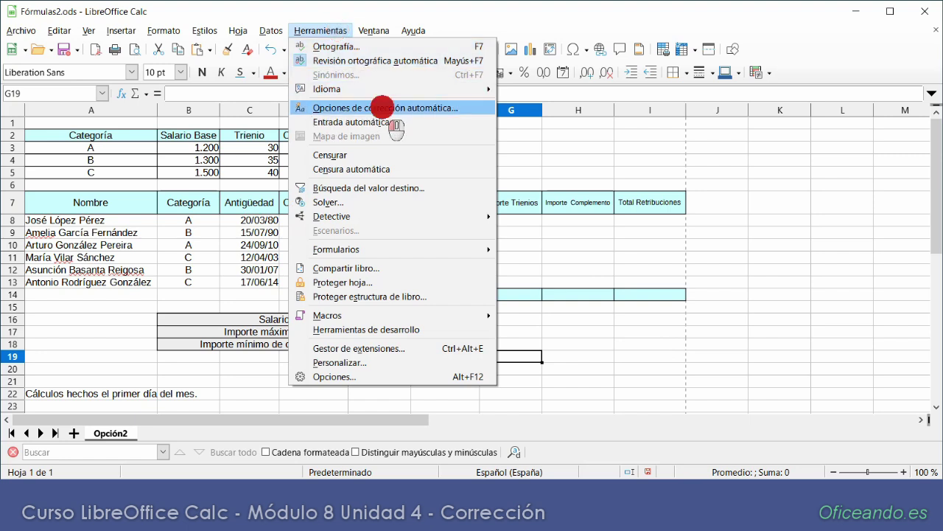
pyautogui.click(382, 107)
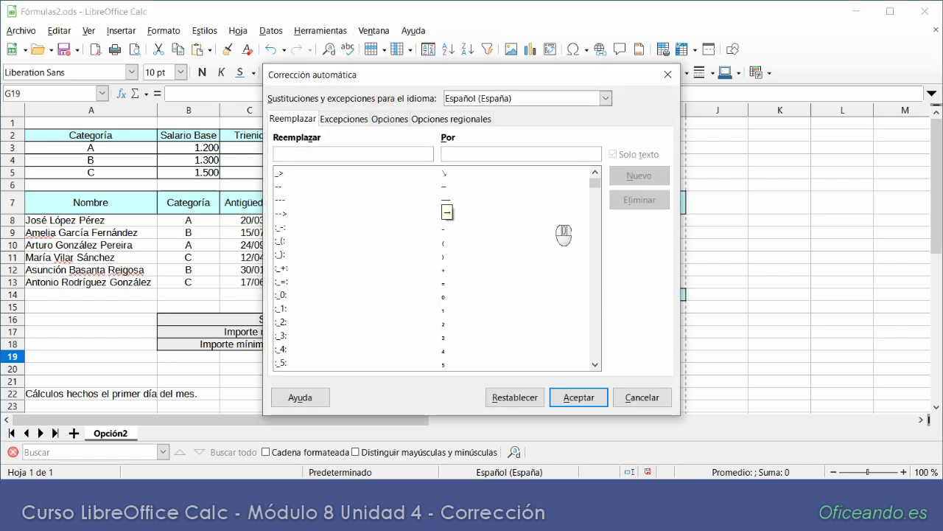
pyautogui.click(597, 198)
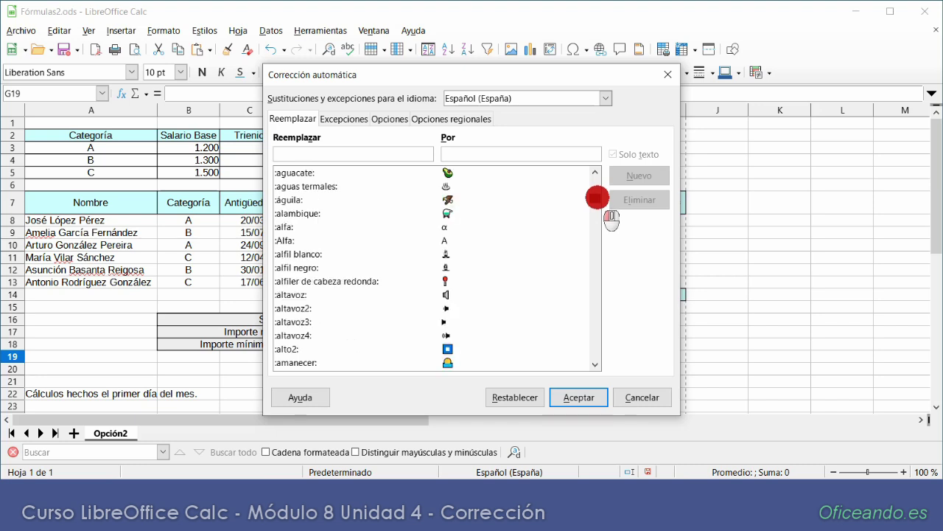
pyautogui.scroll(-1, 564, 280)
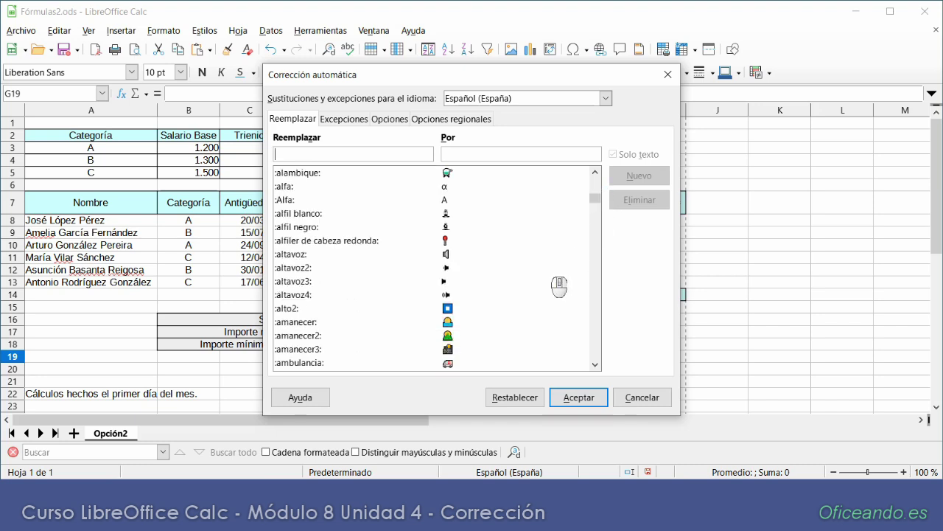
pyautogui.scroll(-5, 559, 286)
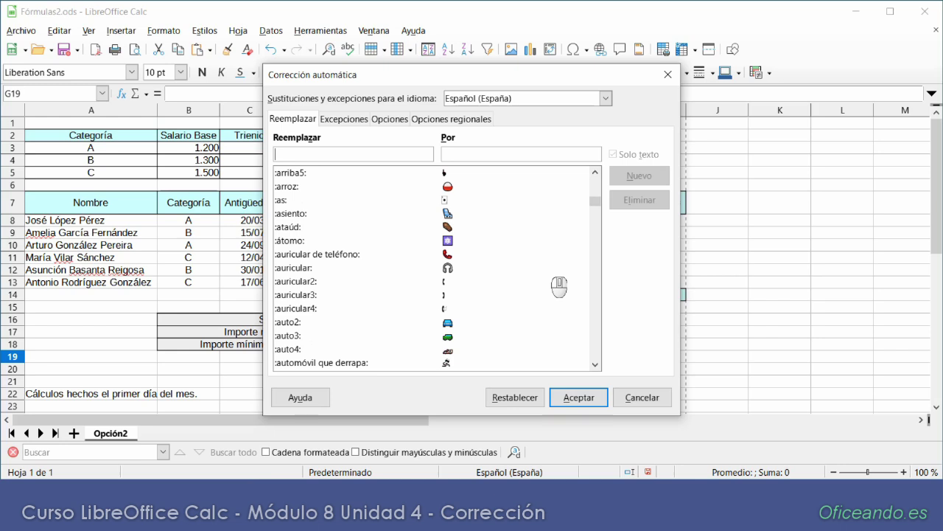
pyautogui.scroll(-1, 559, 286)
pyautogui.click(638, 399)
# Enter ":auricular:" in cell G19 to insert the headphones symbol through AutoCorrect
pyautogui.write(':auricular')
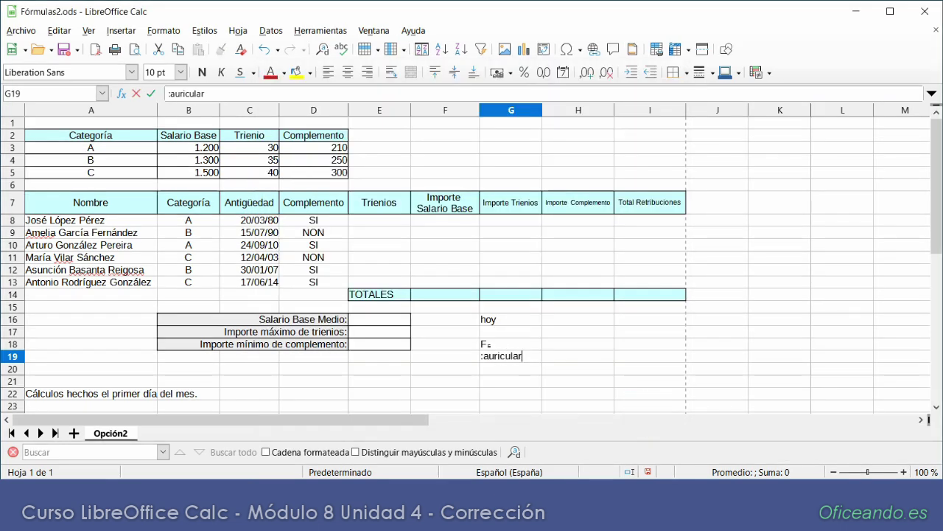
pyautogui.write(':')
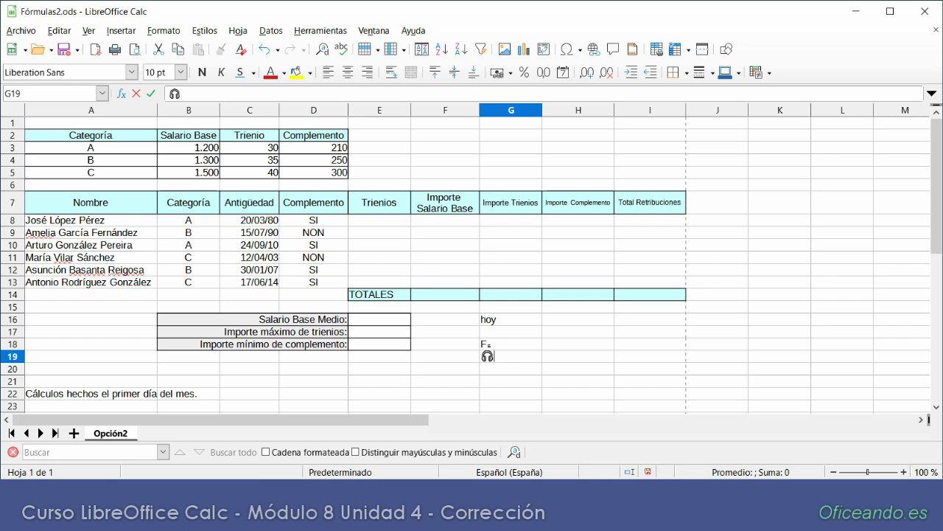
pyautogui.press('Return')
# Examine the Spanish misspelling corrections in the AutoCorrect replacement table, selecting the "camvio", "canbiar" and "caracter" entries
pyautogui.click(320, 30)
pyautogui.click(432, 107)
pyautogui.click(592, 228)
pyautogui.moveTo(591, 228); pyautogui.dragTo(595, 322)
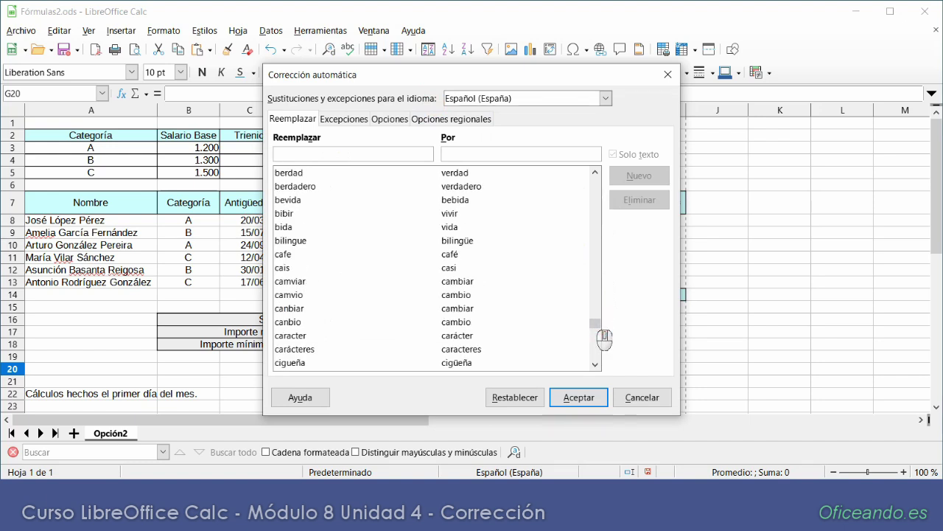
pyautogui.click(551, 295)
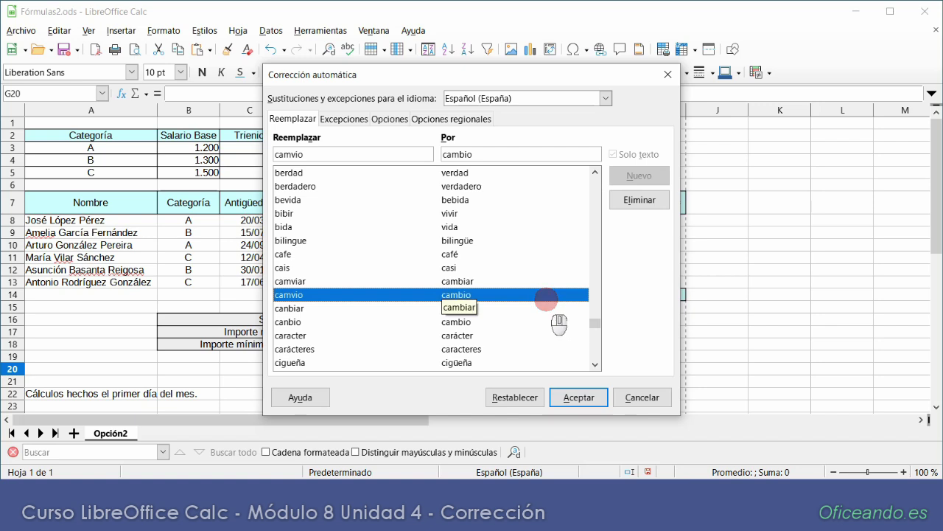
pyautogui.click(530, 308)
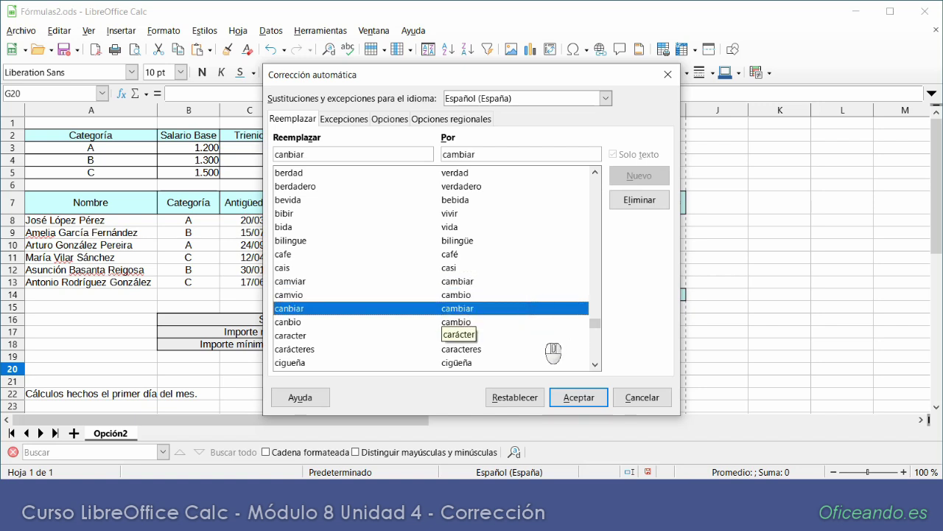
pyautogui.click(540, 334)
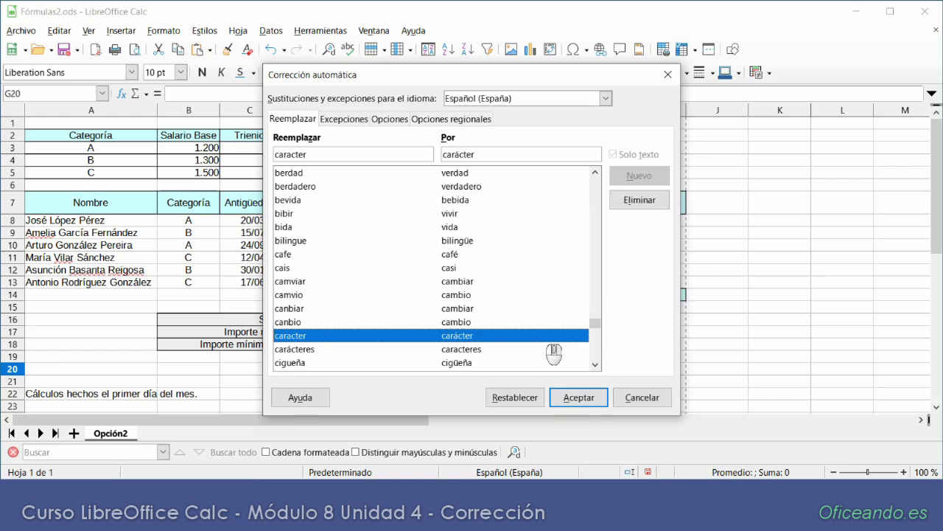
# Set "textofinal" as the text to replace for a new AutoCorrect entry
pyautogui.click(404, 154)
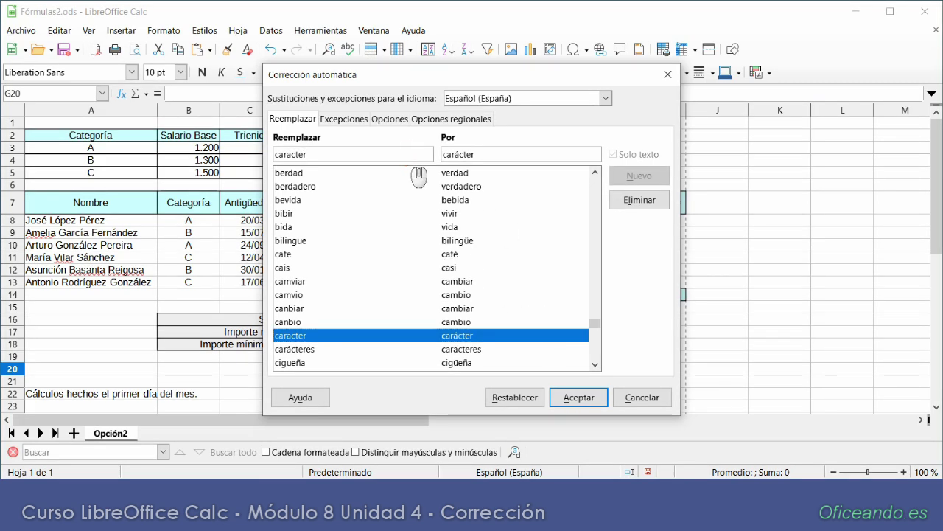
pyautogui.press('BackSpace')
pyautogui.press('BackSpace')
pyautogui.press('BackSpace')
pyautogui.press('BackSpace')
pyautogui.press('BackSpace')
pyautogui.press('BackSpace')
pyautogui.press('BackSpace')
pyautogui.press('BackSpace')
pyautogui.write('te')
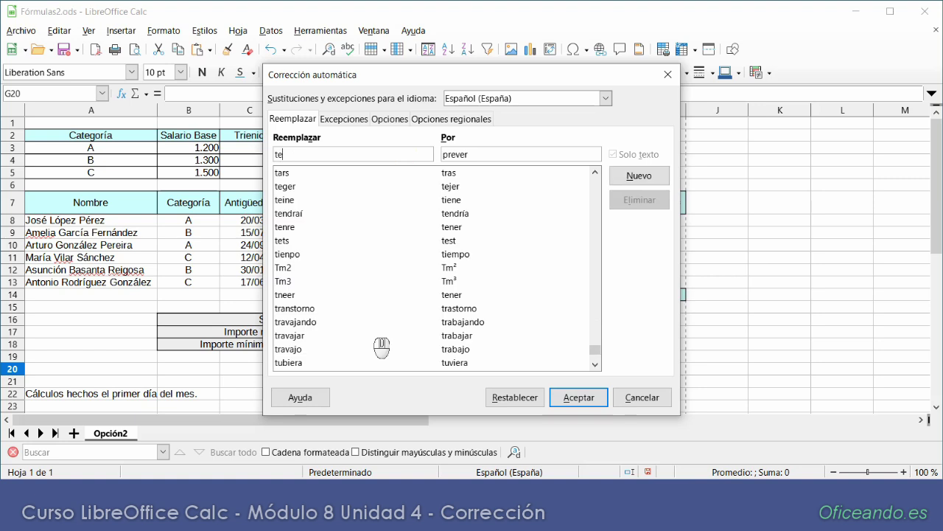
pyautogui.write('xtofinal')
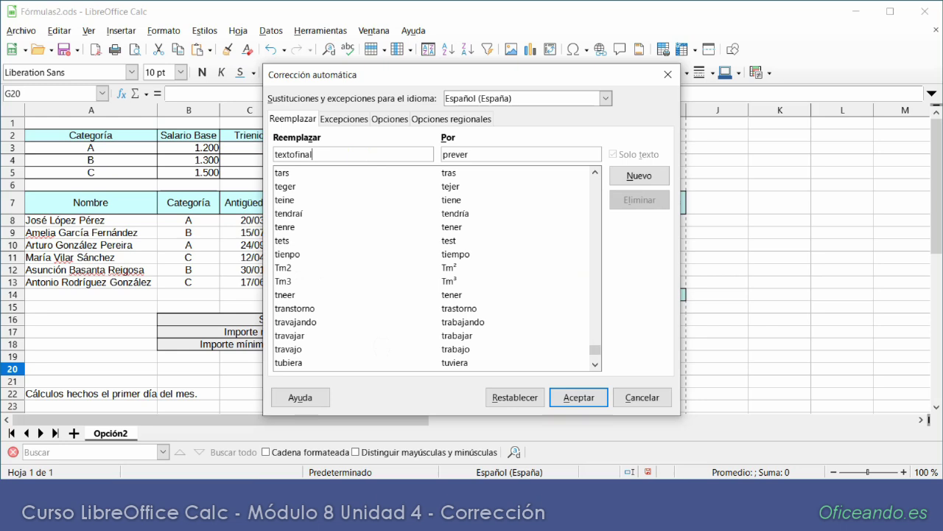
# Set the replacement to "Esta hoja ha sido diseñada por", the author's full name and "para el curso LibreOffice Calc", and save the new entry
pyautogui.press('Tab')
pyautogui.write('Esta hoja ')
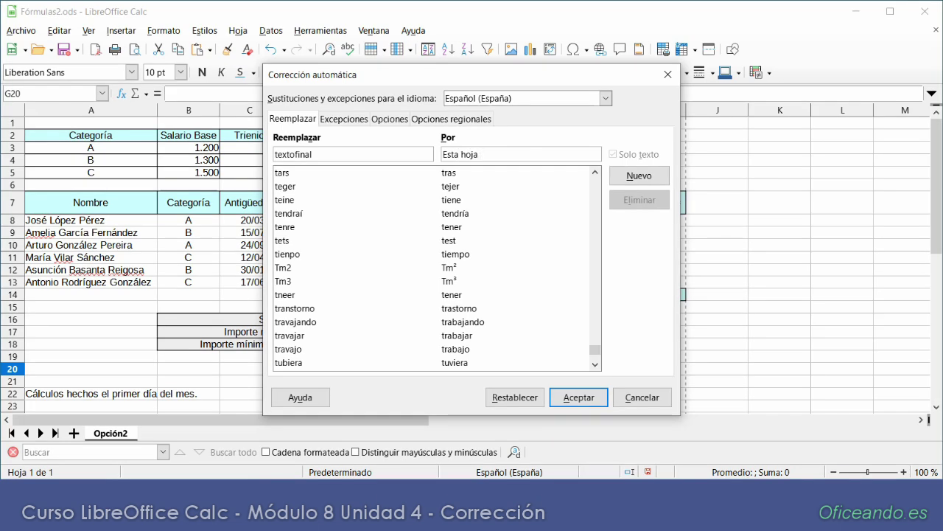
pyautogui.write('ha sido diseñada por María José')
pyautogui.write(' Rey para el curso LibreOffice Cacl')
pyautogui.press('BackSpace')
pyautogui.press('BackSpace')
pyautogui.write('lc')
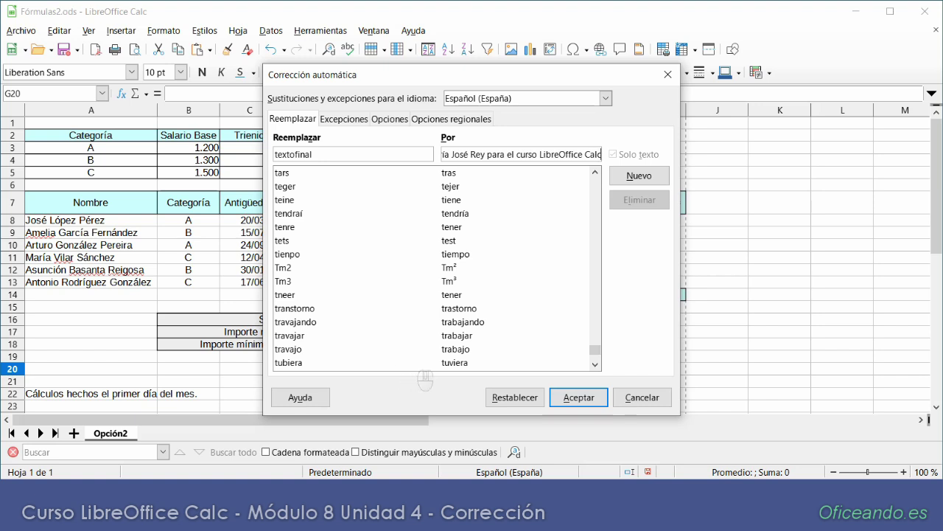
pyautogui.click(634, 177)
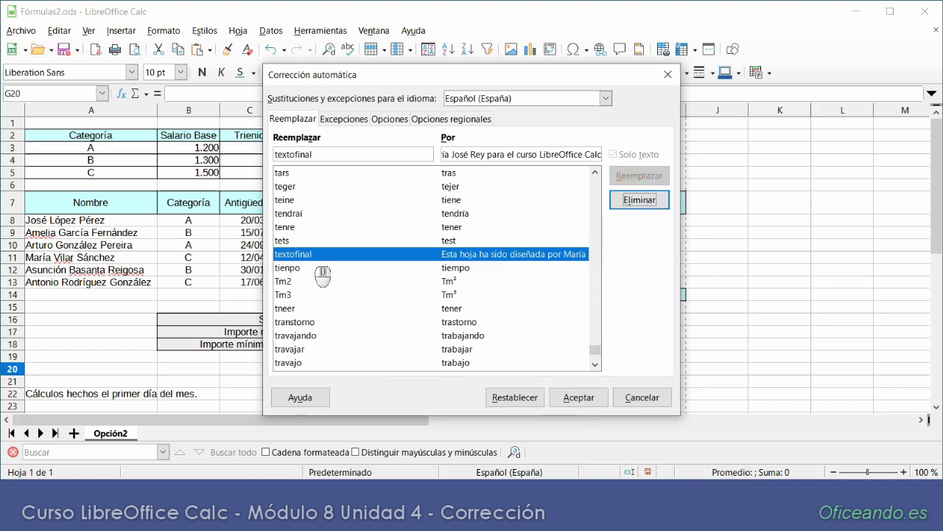
pyautogui.click(566, 398)
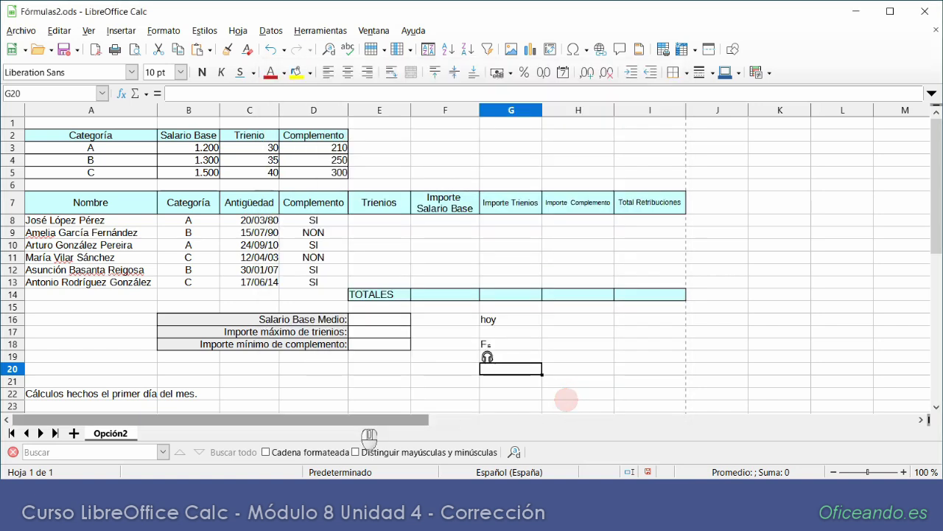
# Enter "textofinal" in cell A24 to insert the full closing sentence through AutoCorrect
pyautogui.scroll(-1, 347, 410)
pyautogui.click(91, 379)
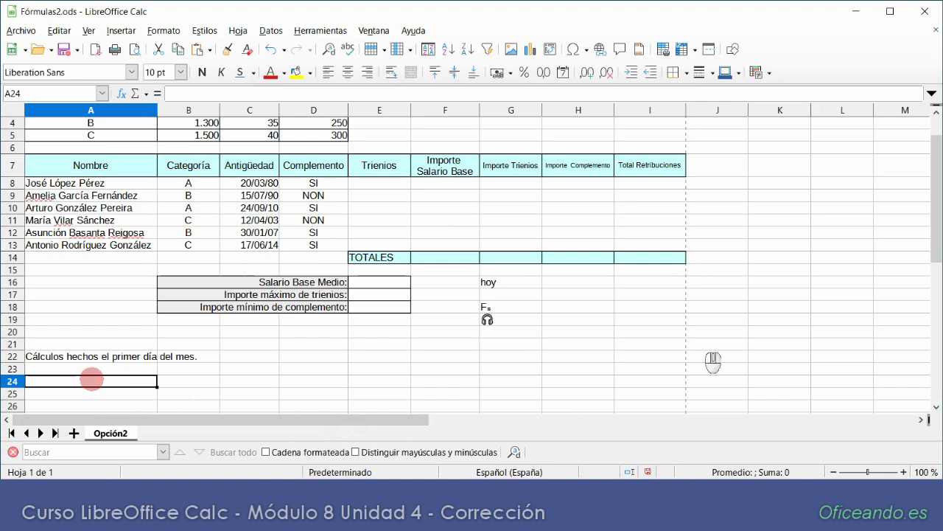
pyautogui.write('textofinal')
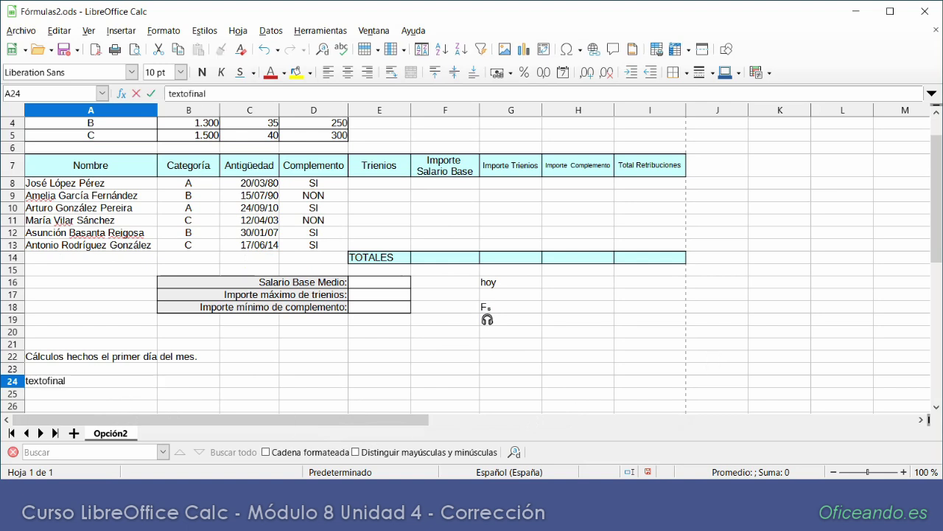
pyautogui.press('F3')
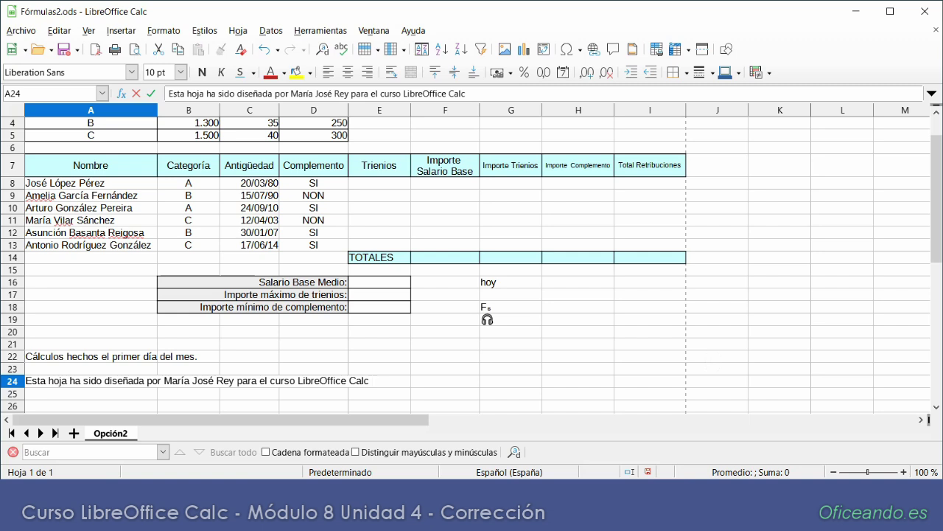
pyautogui.press('Return')
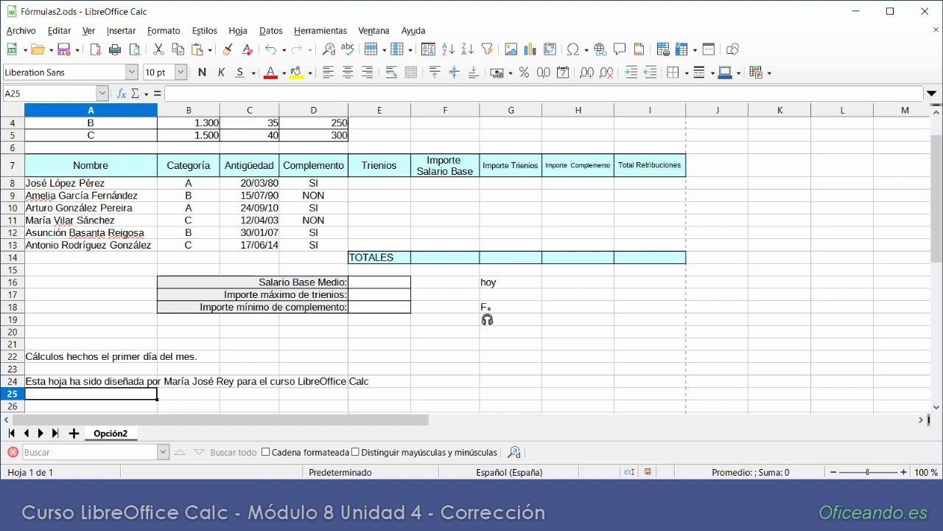
# Enter "textofinal" in cell A25 and undo the automatic replacement to keep the literal word
pyautogui.write('tes')
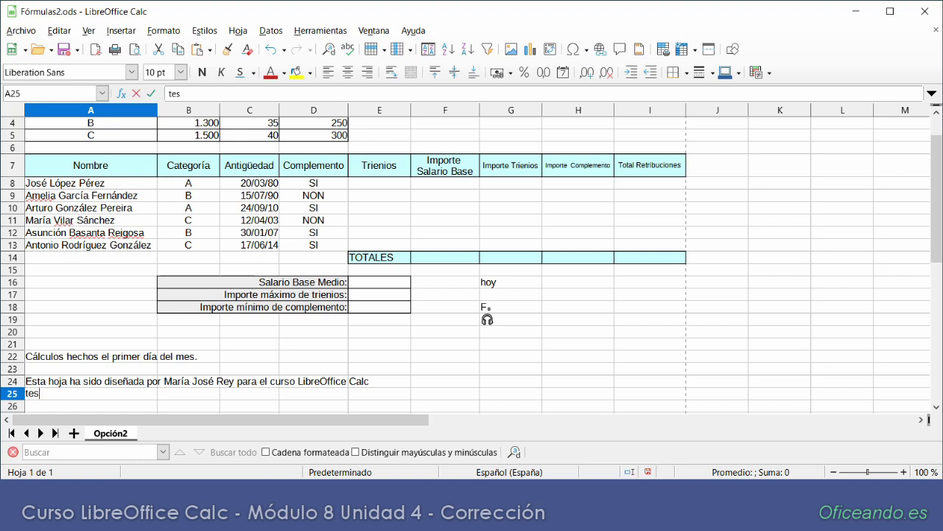
pyautogui.press('BackSpace')
pyautogui.write('xtofinal')
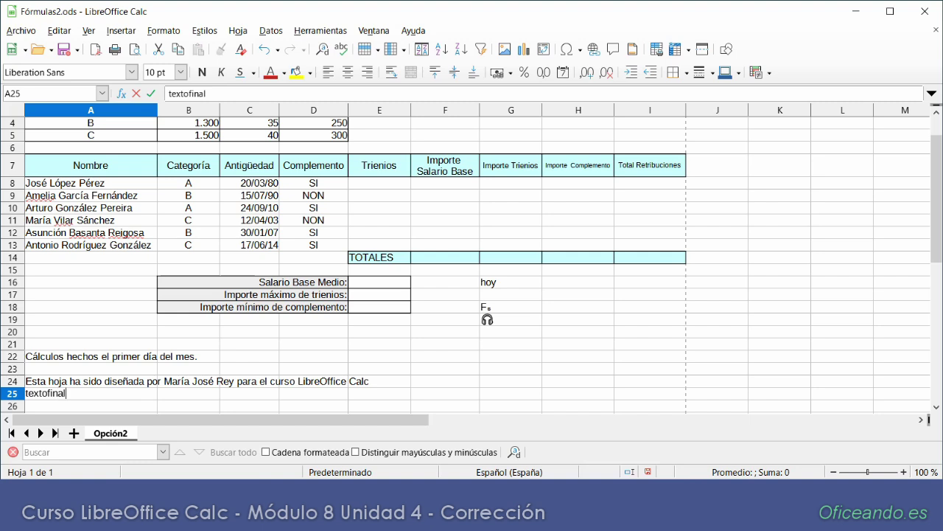
pyautogui.hotkey('ctrl', 'a')
pyautogui.write('Esta hoja ha sido diseñada por María José Rey para el curso LibreOffice Calc')
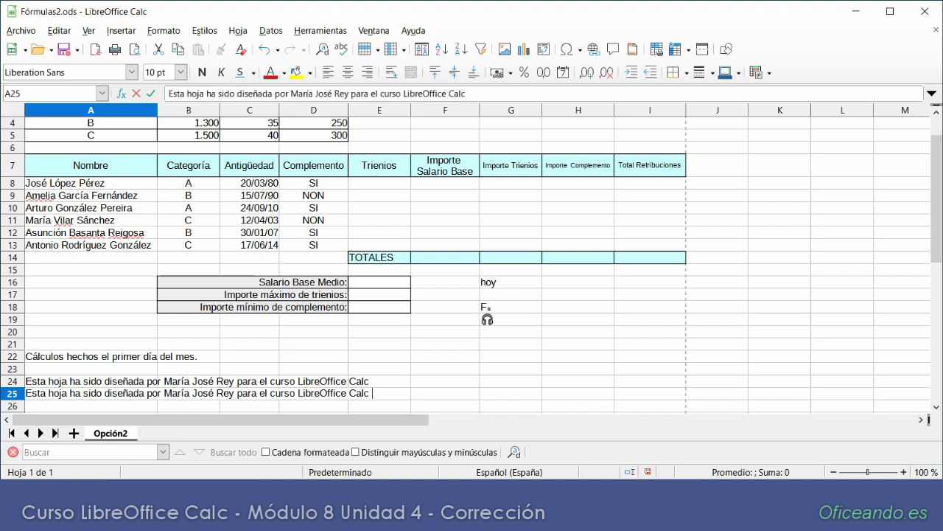
pyautogui.hotkey('ctrl', 'z')
pyautogui.press('Return')
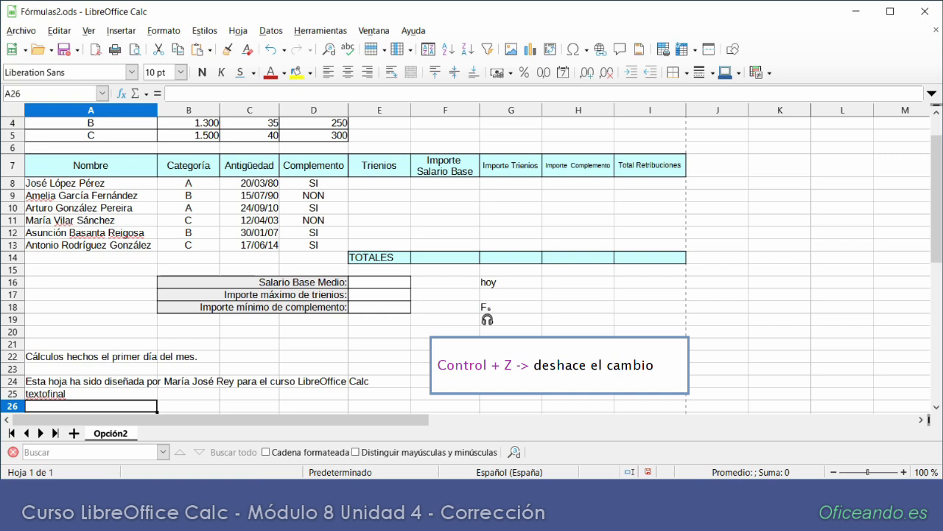
# Enter "hoi" in cell A26 and undo the automatic correction to keep the misspelled word
pyautogui.write('hoi')
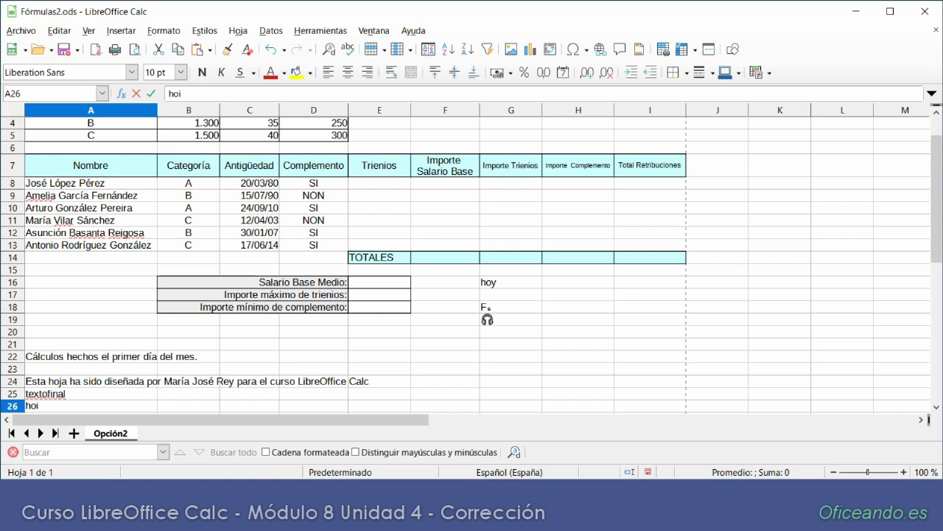
pyautogui.press('BackSpace')
pyautogui.write('y')
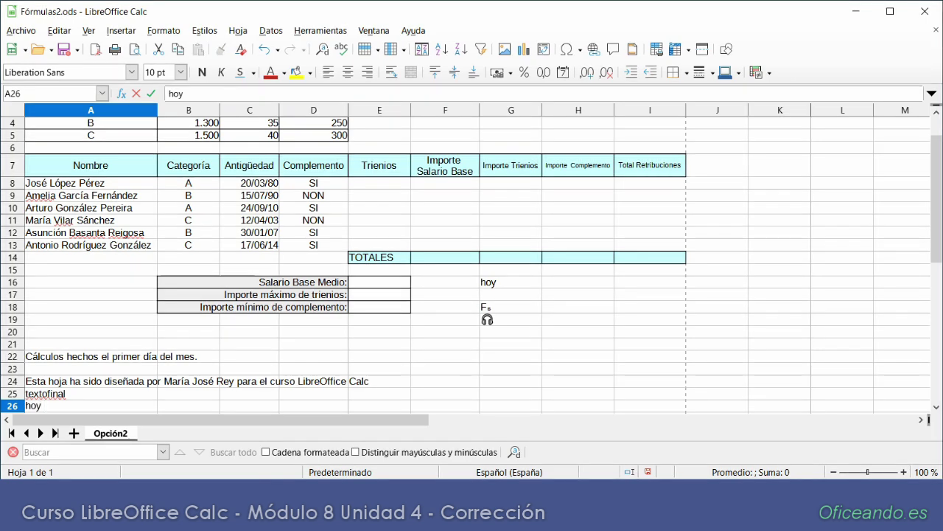
pyautogui.press('Return')
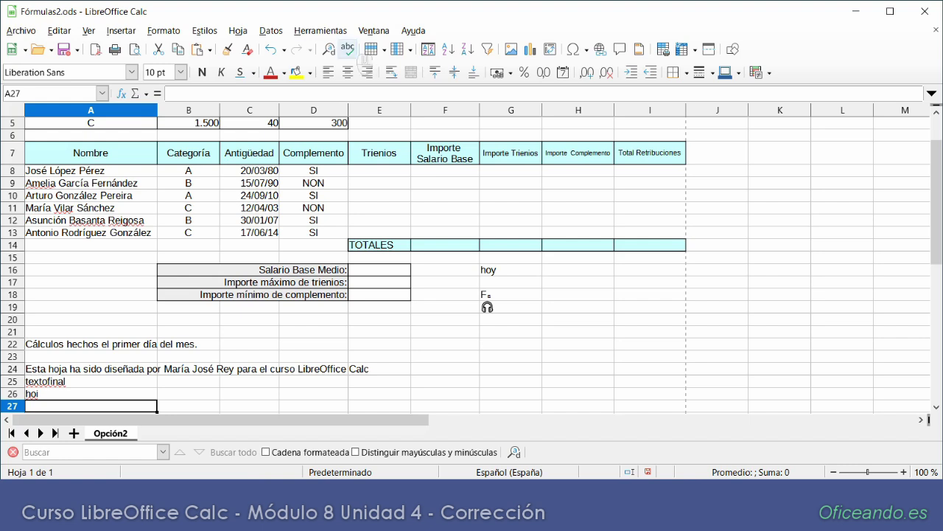
# Change the "textofinal" AutoCorrect replacement to "Esta hoja ha sido diseñada para el curso LibreOffice Calc"
pyautogui.click(333, 30)
pyautogui.click(360, 109)
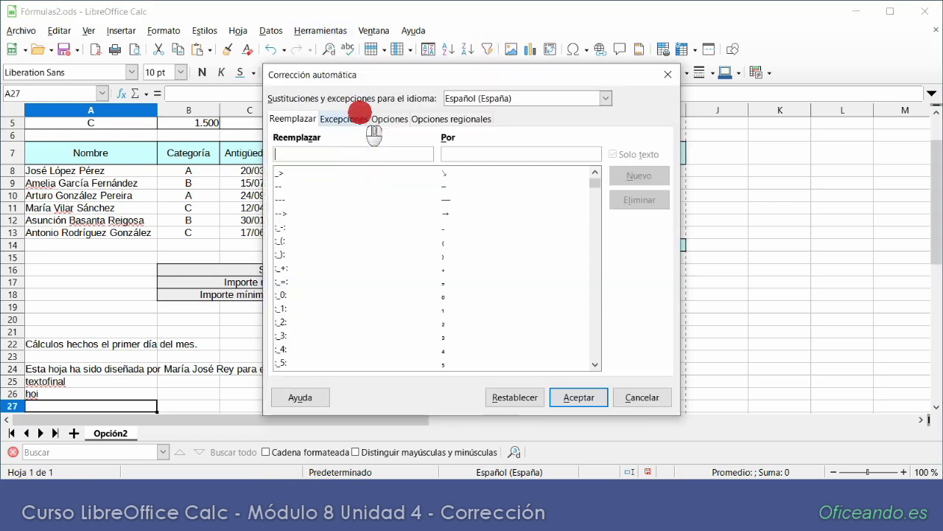
pyautogui.write('x')
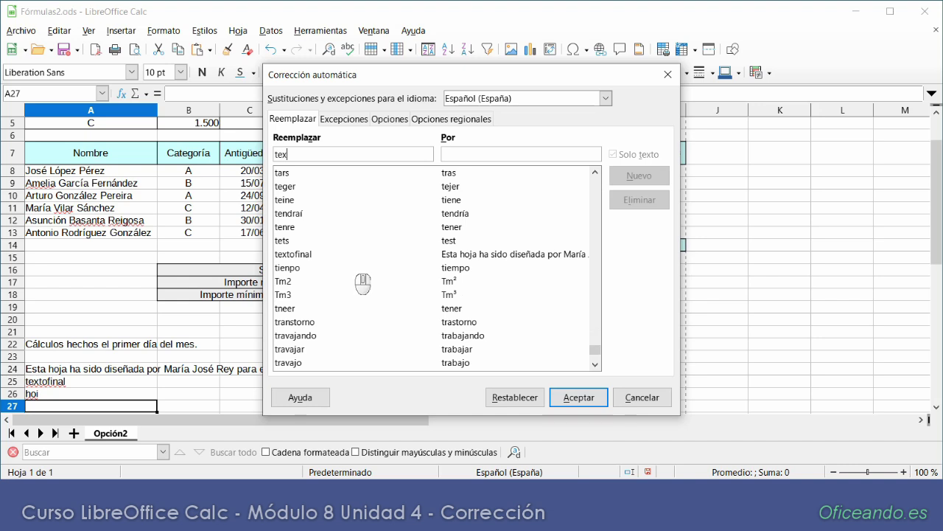
pyautogui.click(305, 255)
pyautogui.click(311, 255)
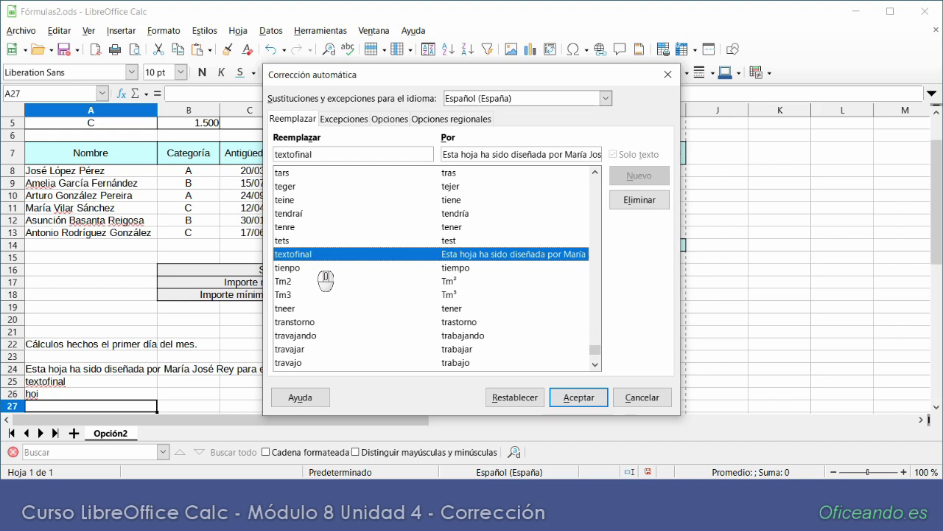
pyautogui.click(530, 157)
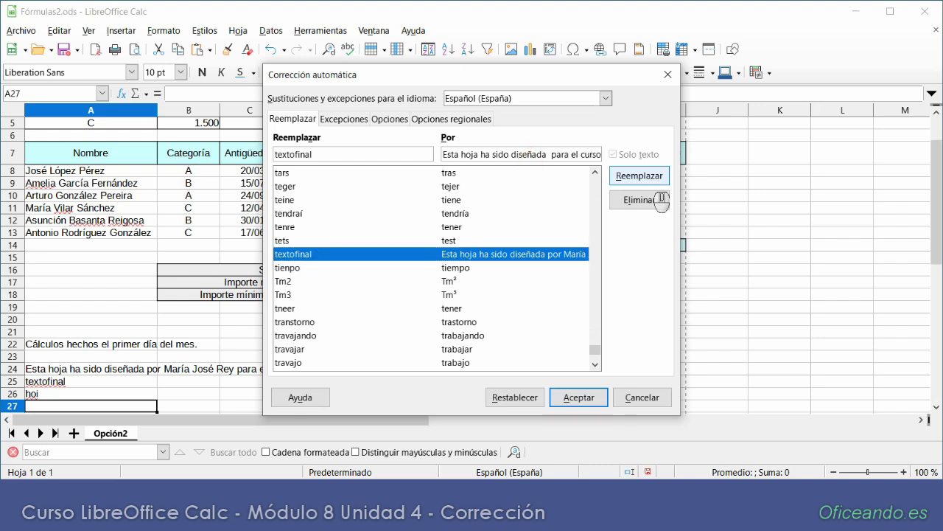
pyautogui.press('BackSpace')
pyautogui.click(639, 177)
# Delete the "textofinal" entry from the AutoCorrect replacement table
pyautogui.click(305, 253)
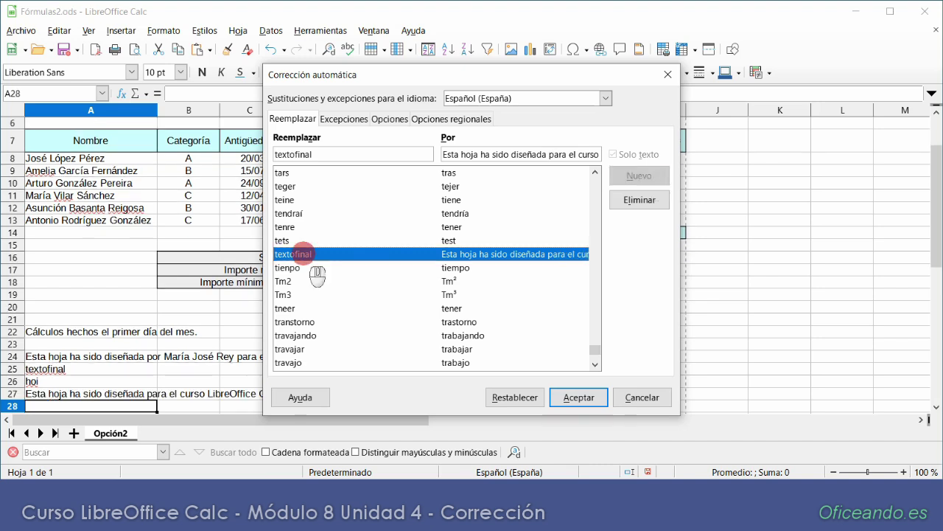
pyautogui.click(632, 199)
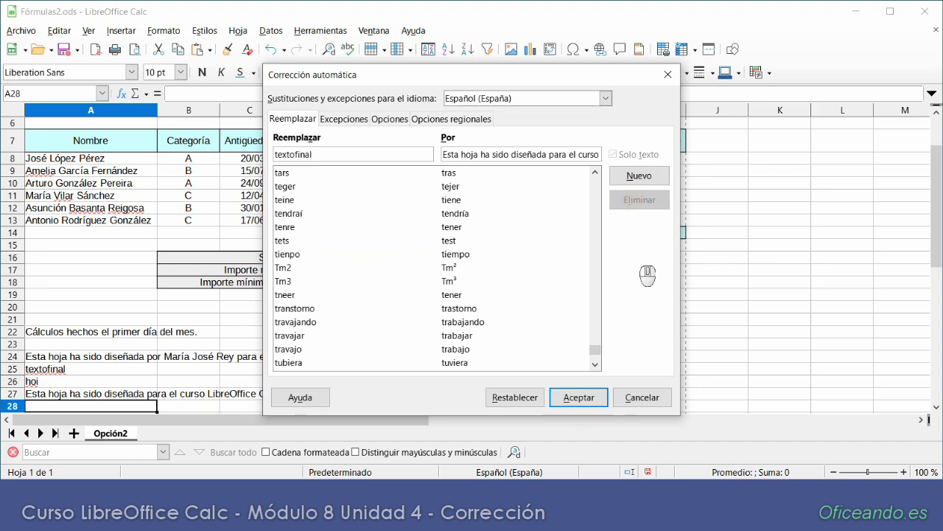
# Examine the AutoCorrect exceptions and options, including automatic bold, italic, strikethrough and underline, and leave without saving changes
pyautogui.click(348, 119)
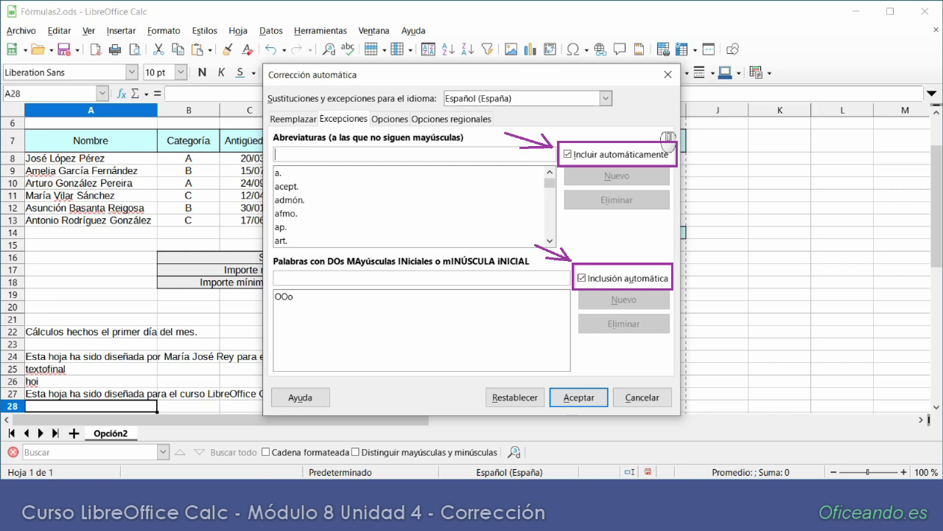
pyautogui.click(389, 118)
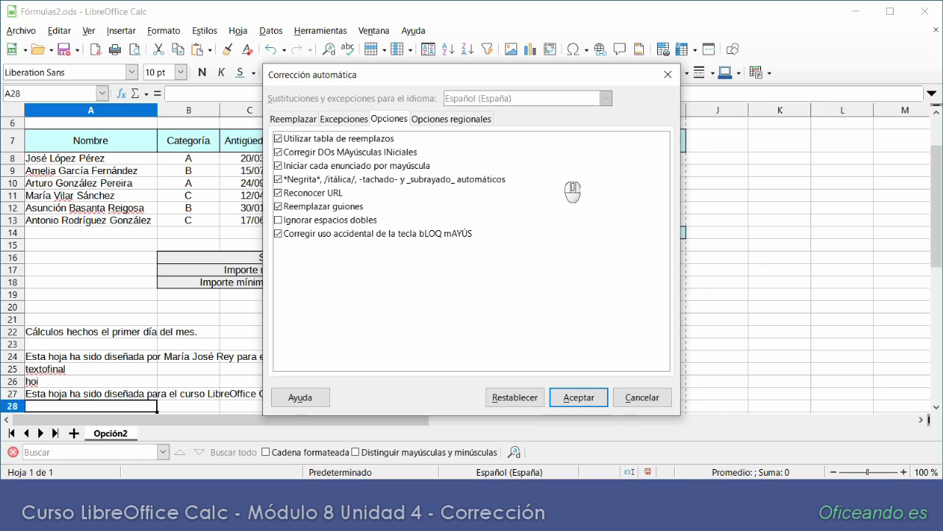
pyautogui.click(527, 180)
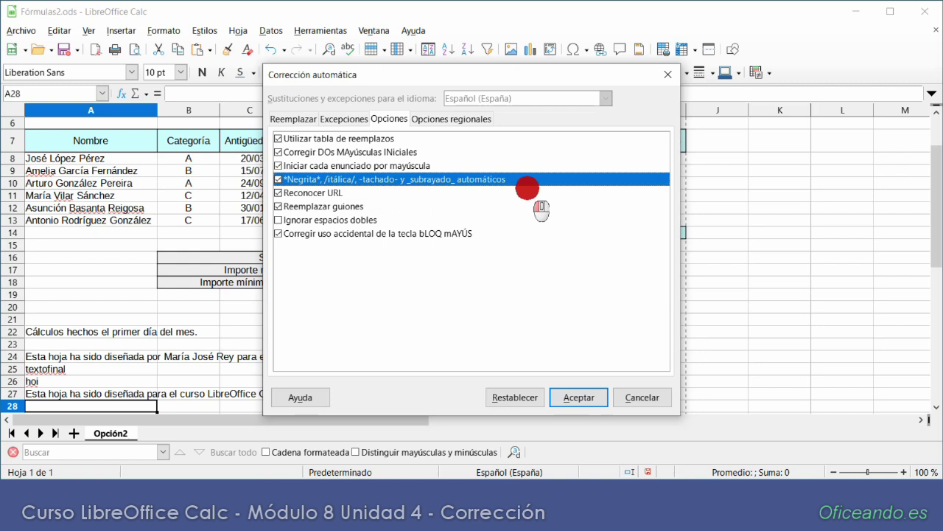
pyautogui.click(642, 398)
# Enter "*texto*" in cell G23 to produce the word in bold through AutoCorrect
pyautogui.click(495, 346)
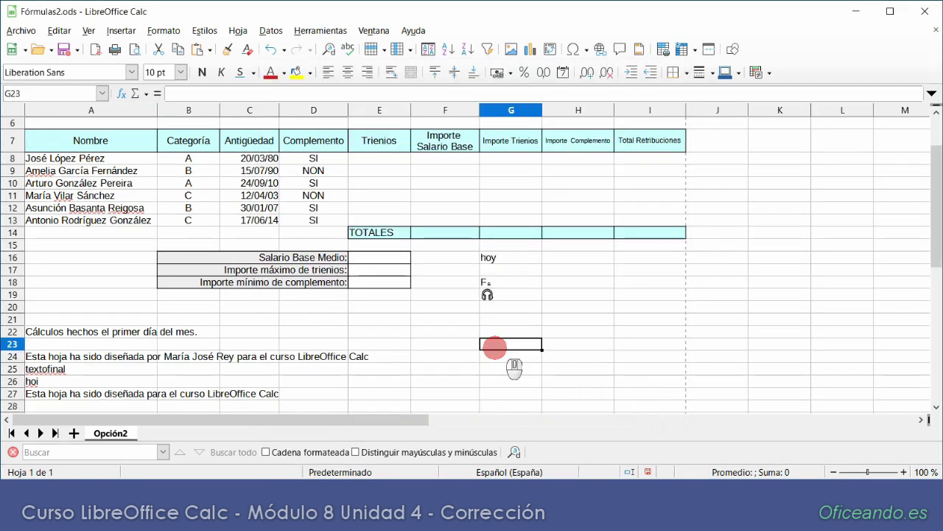
pyautogui.write('*texto')
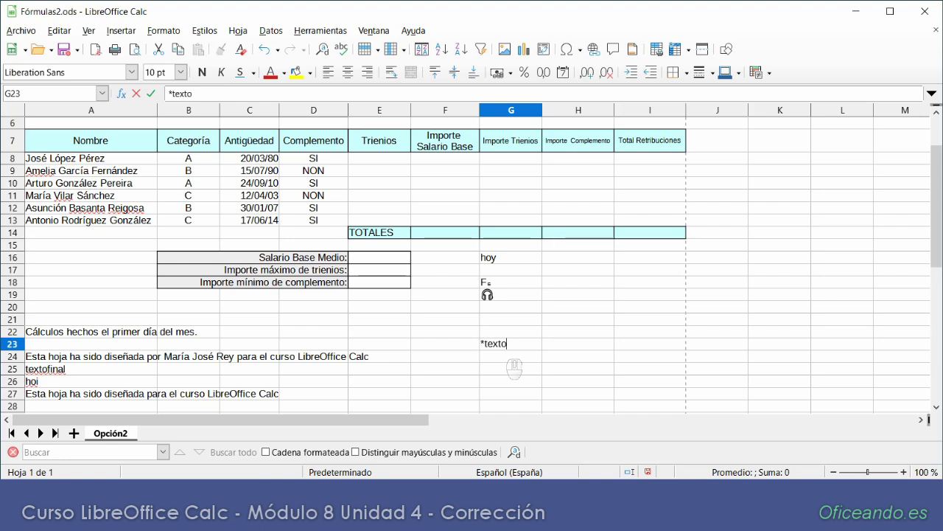
pyautogui.write('*')
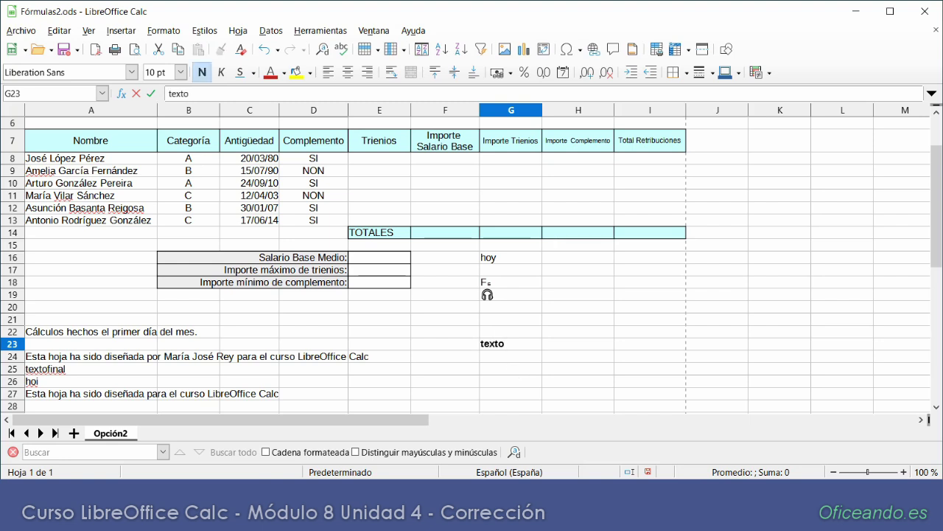
pyautogui.press('Return')
# Enter "/texto/" in cell G24 to produce the word in italics through AutoCorrect
pyautogui.write('/texto')
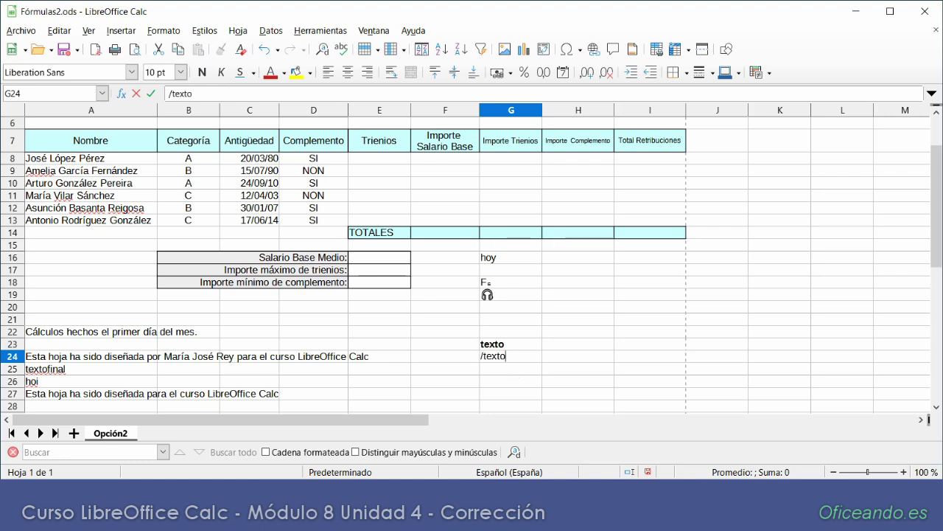
pyautogui.write('/')
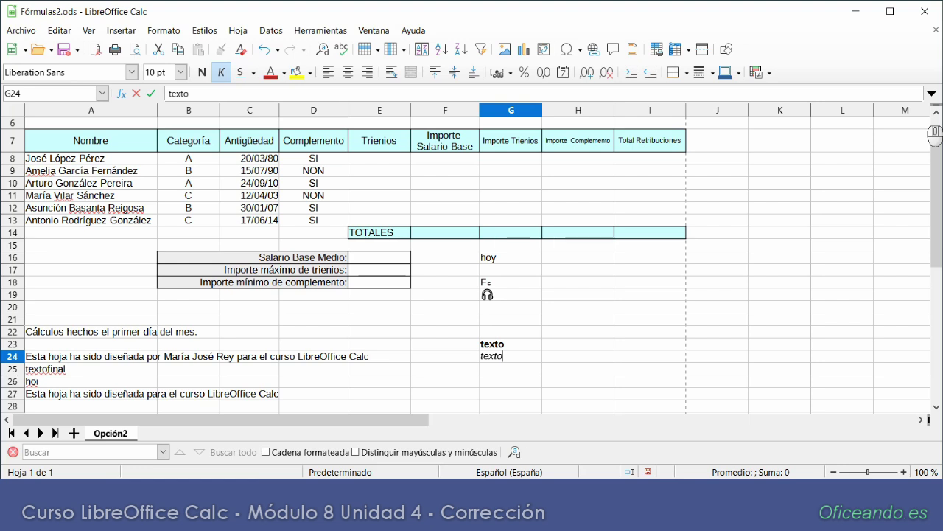
pyautogui.press('Return')
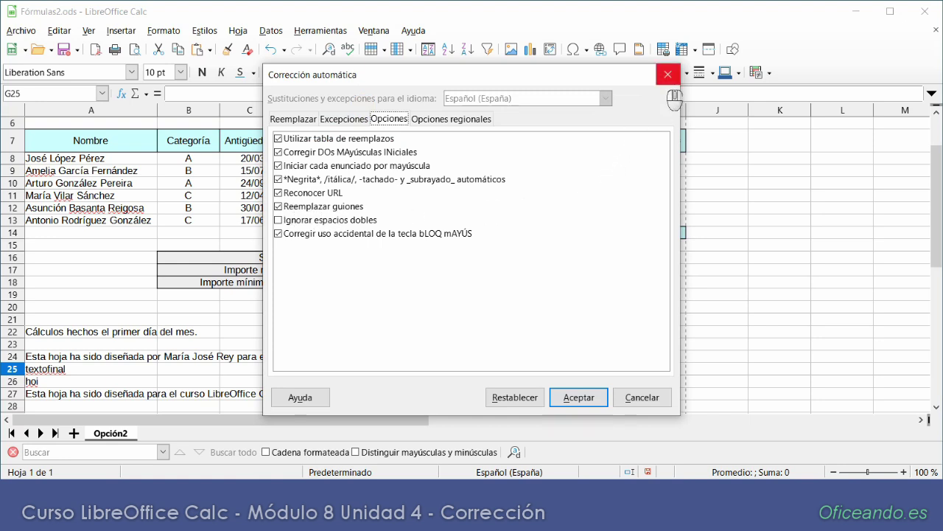
pyautogui.click(668, 75)
pyautogui.write('https')
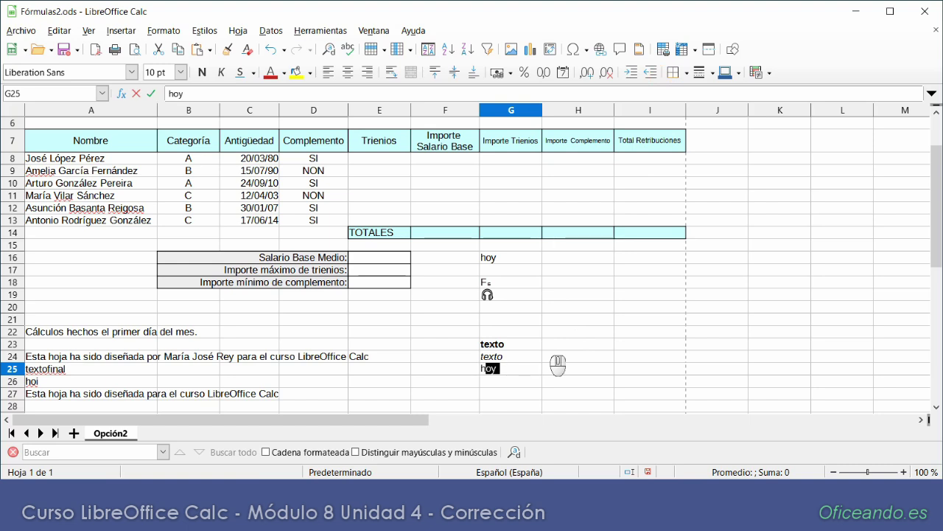
pyautogui.write('://')
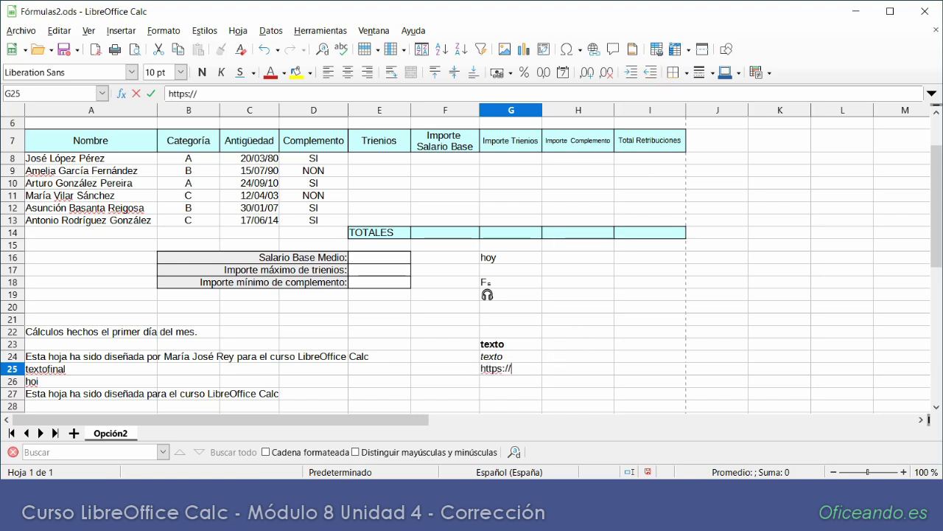
pyautogui.write('oficeando.es')
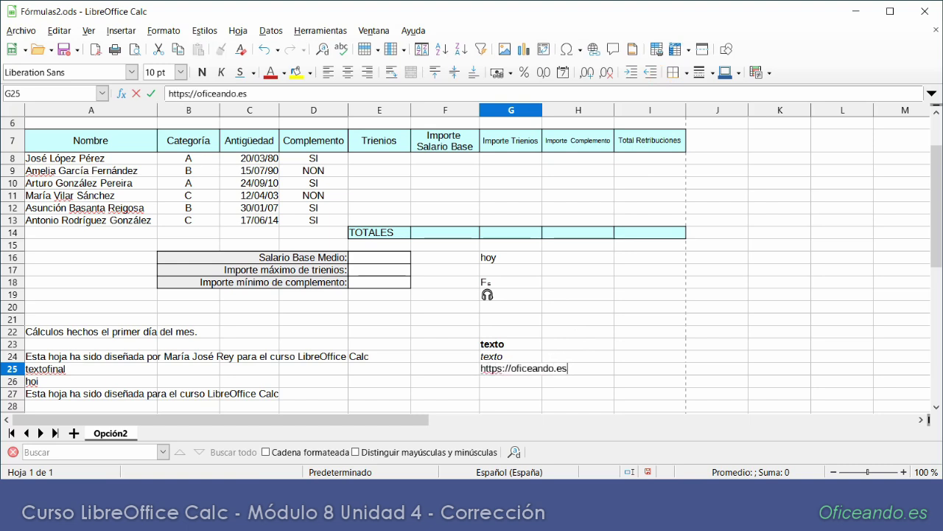
pyautogui.press('Return')
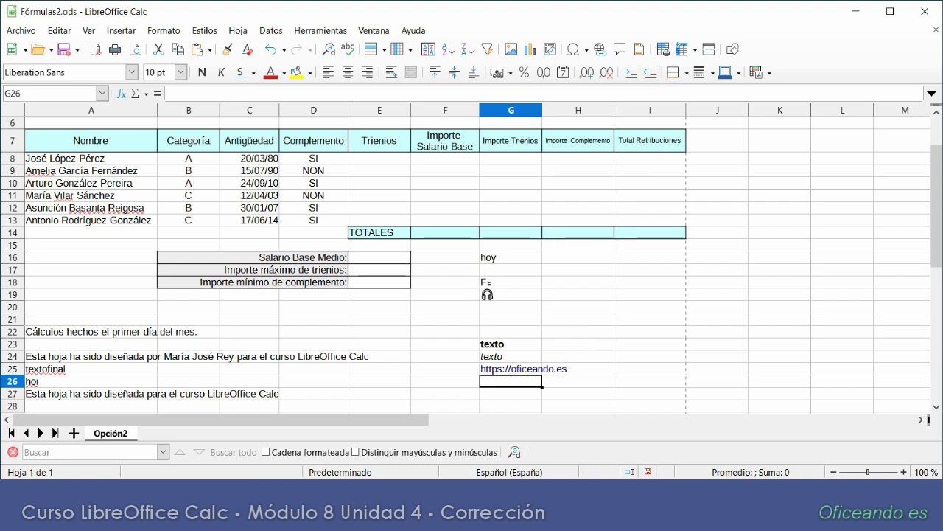
pyautogui.keyDown('ctrl'); pyautogui.click(529, 385); pyautogui.keyUp('ctrl')
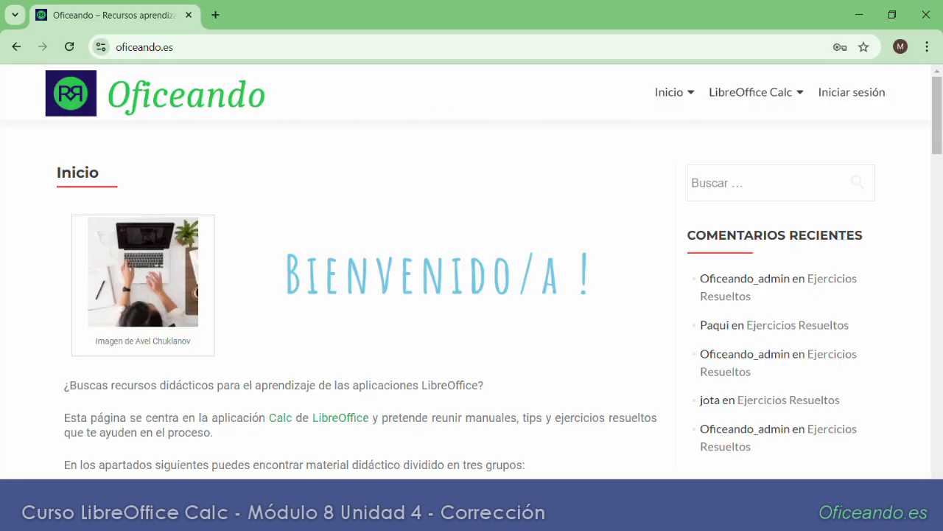
pyautogui.hotkey('alt', 'Tab')
# Examine the remaining AutoCorrect options, including dash replacement, double spaces and accidental Caps Lock correction, and leave without saving changes
pyautogui.click(324, 30)
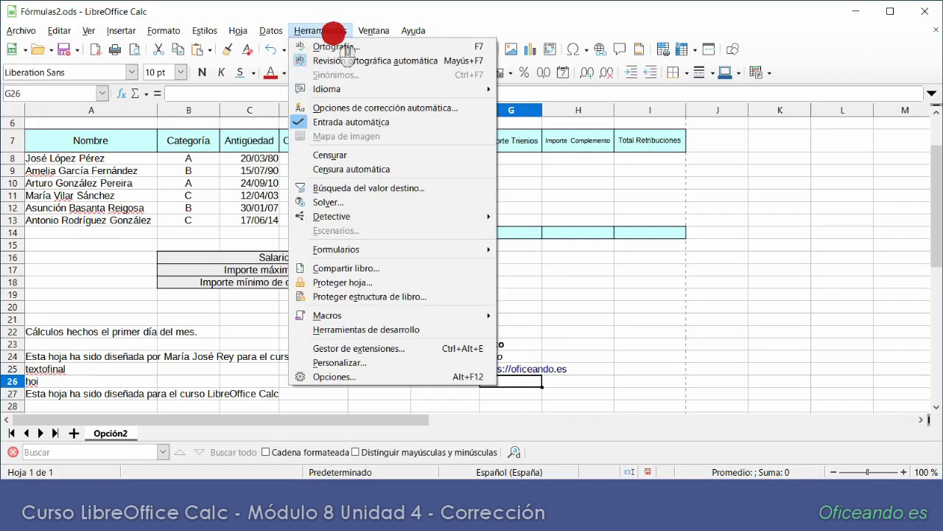
pyautogui.click(376, 116)
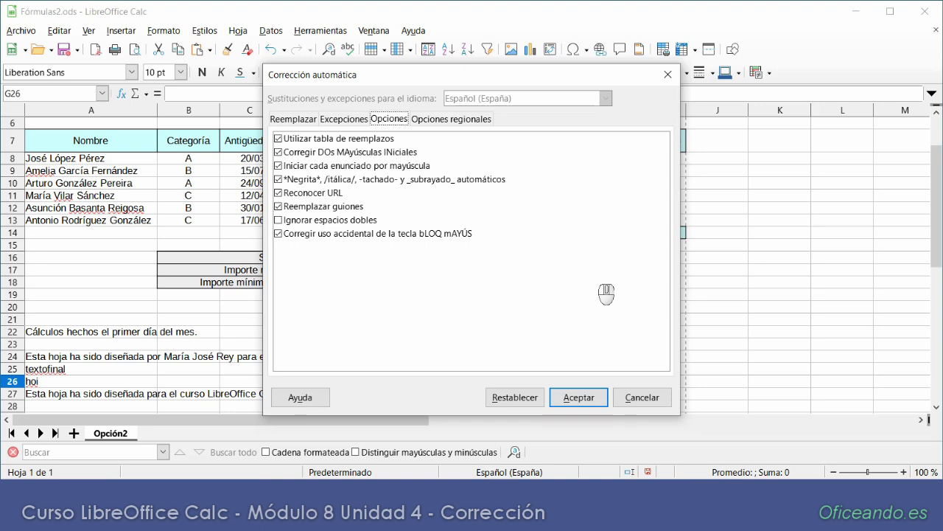
pyautogui.click(643, 397)
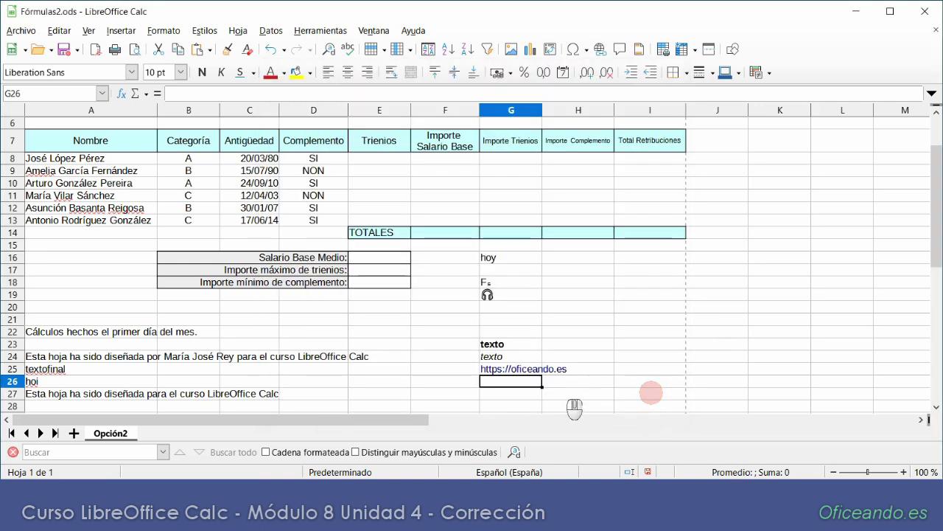
# Enter "Este es un ejemplo" in cell G26, starting it as "eSTE" to try the accidental Caps Lock correction
pyautogui.press('F2')
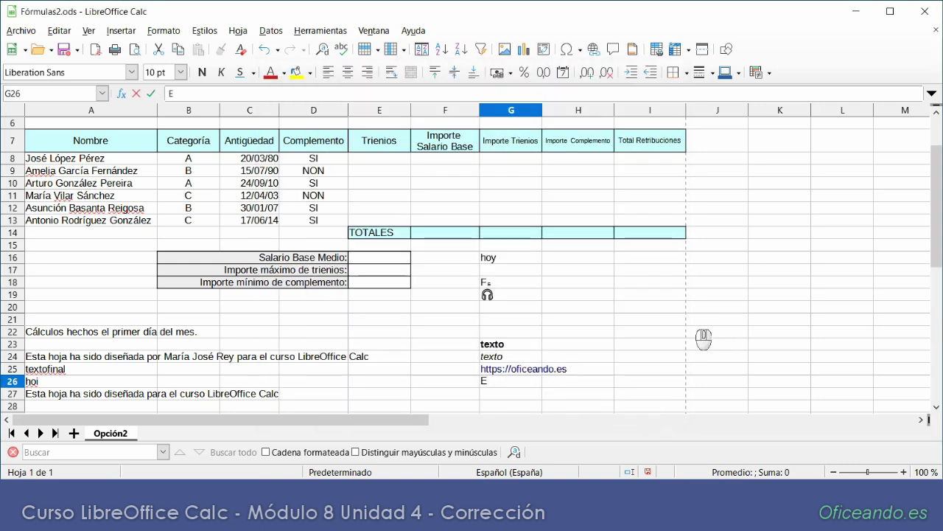
pyautogui.write('eSTE')
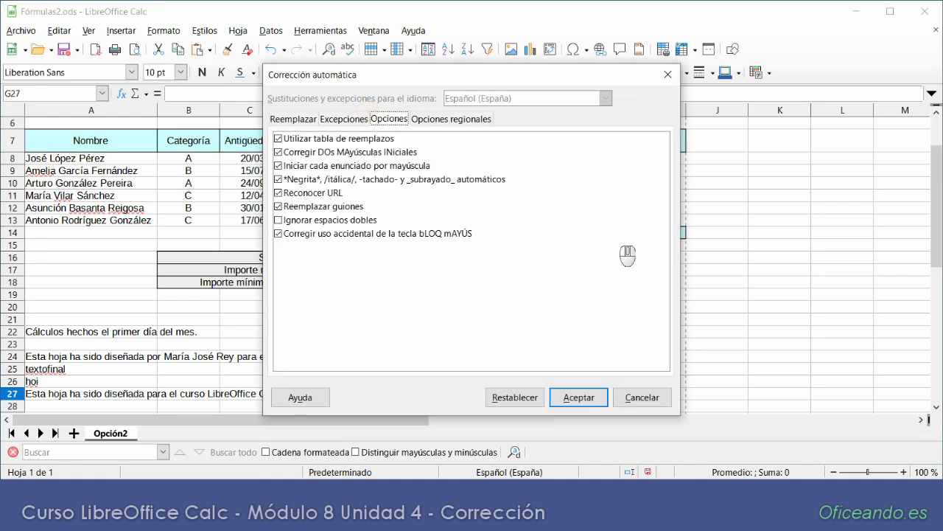
# Examine the regional AutoCorrect options for ordinal suffixes, angle quotes and single and double quotes, and leave without saving changes
pyautogui.click(479, 119)
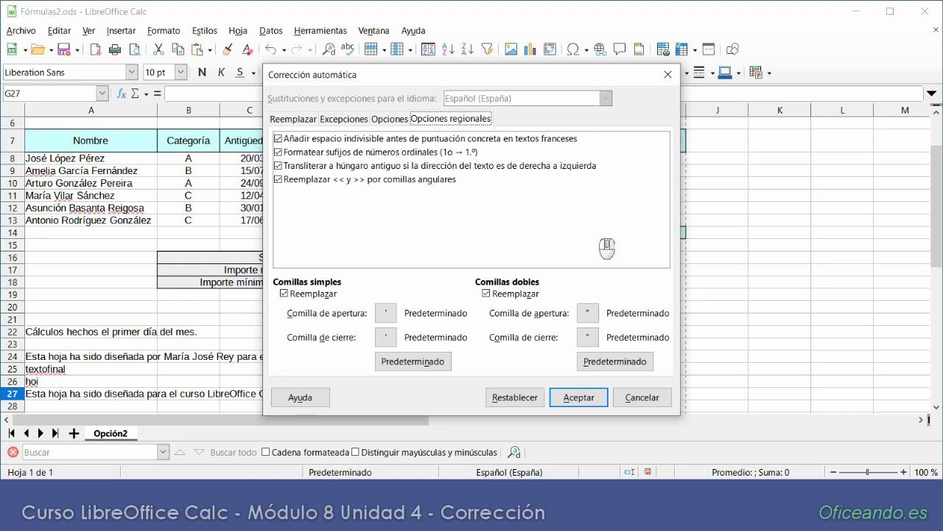
pyautogui.click(668, 74)
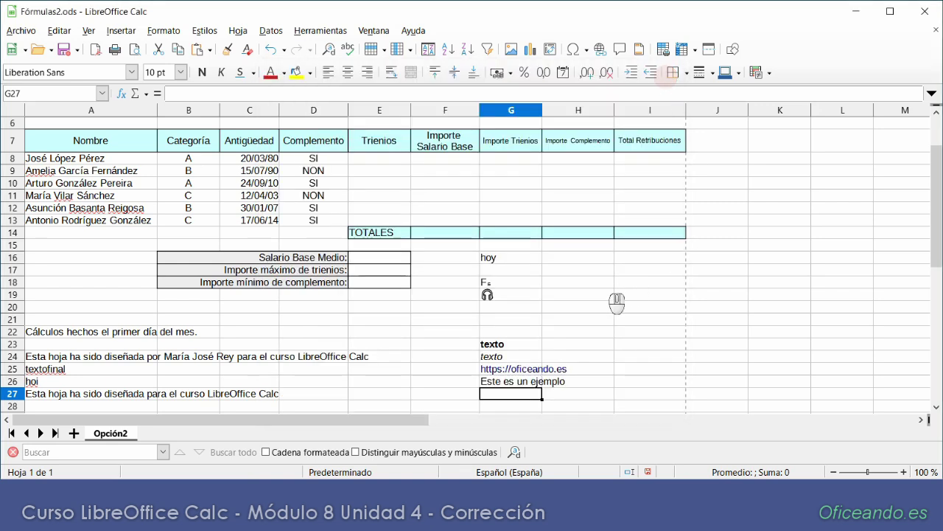